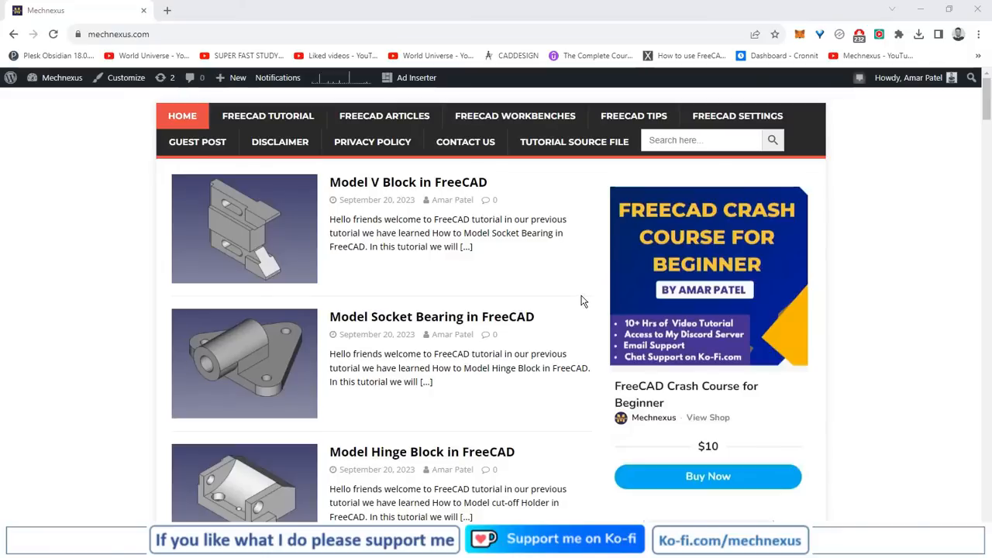
# Step: Look over the Mechnexus homepage, including the tutorial list, the crash course offer and the donation form
pyautogui.scroll(-4, 568, 299)
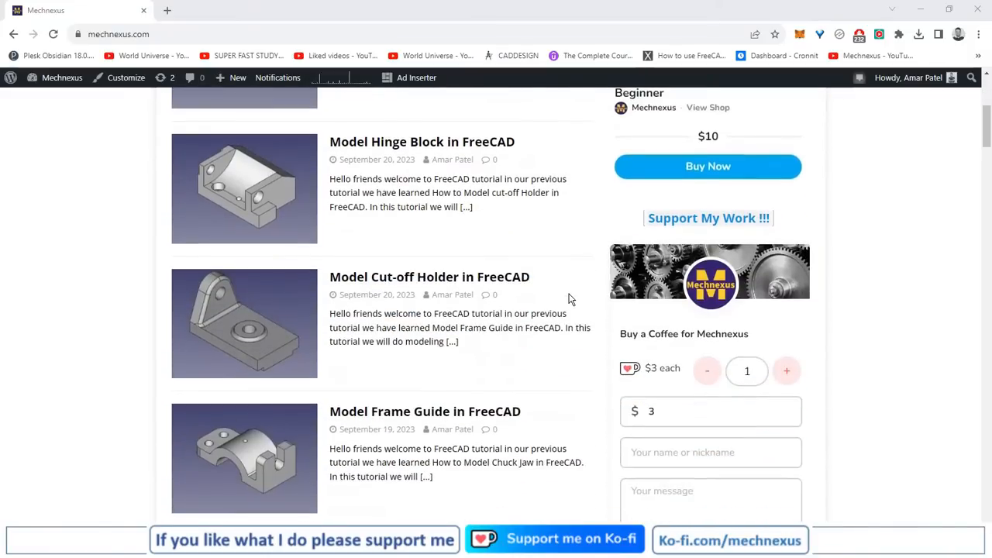
pyautogui.scroll(-3, 568, 300)
pyautogui.scroll(7, 568, 299)
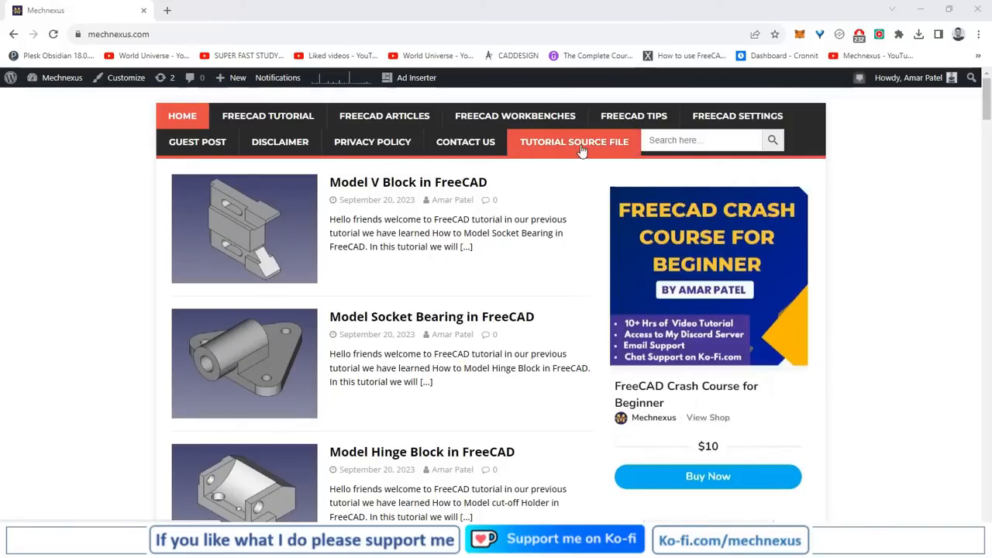
pyautogui.scroll(-2, 578, 264)
pyautogui.scroll(2, 577, 267)
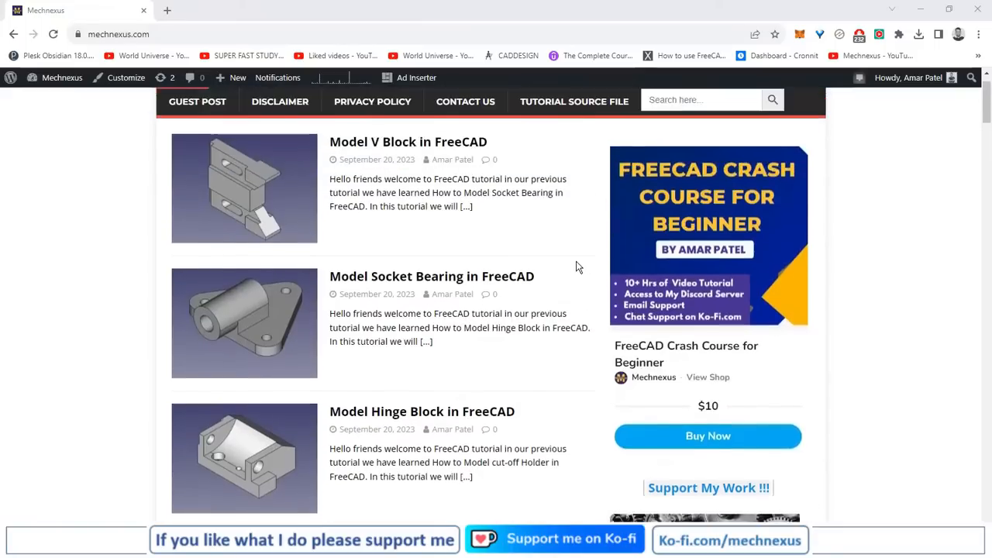
pyautogui.scroll(-1, 577, 267)
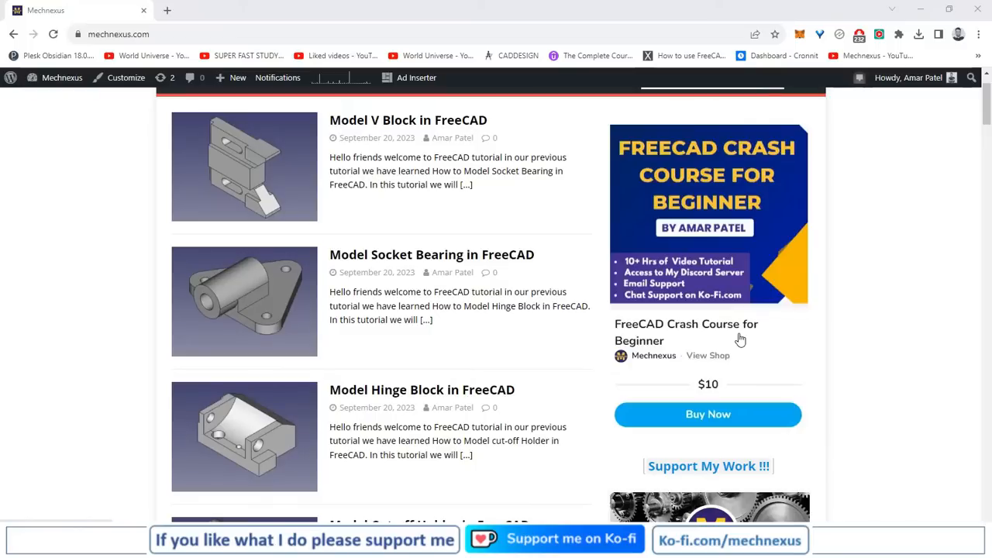
pyautogui.scroll(-5, 738, 339)
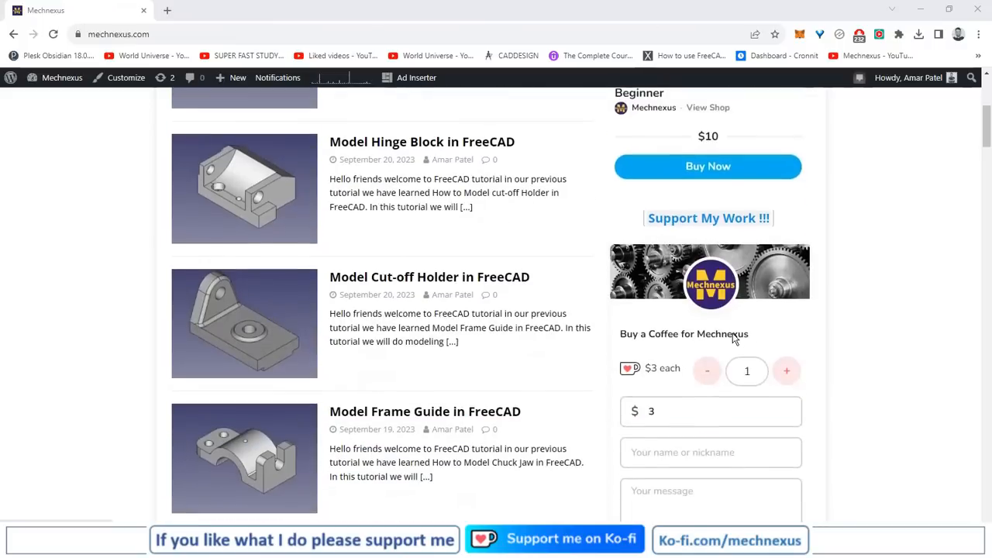
pyautogui.scroll(1, 734, 339)
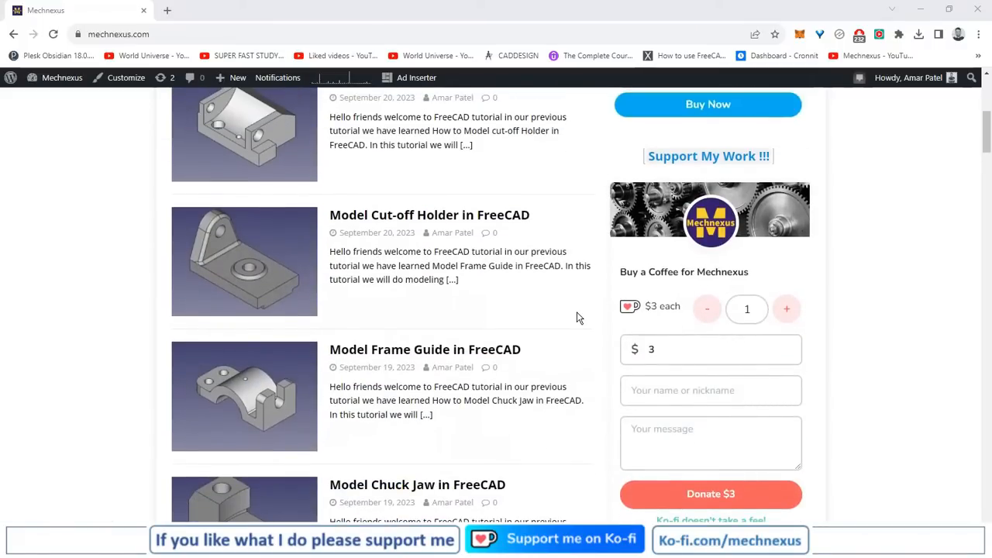
pyautogui.scroll(3, 576, 312)
pyautogui.scroll(2, 576, 312)
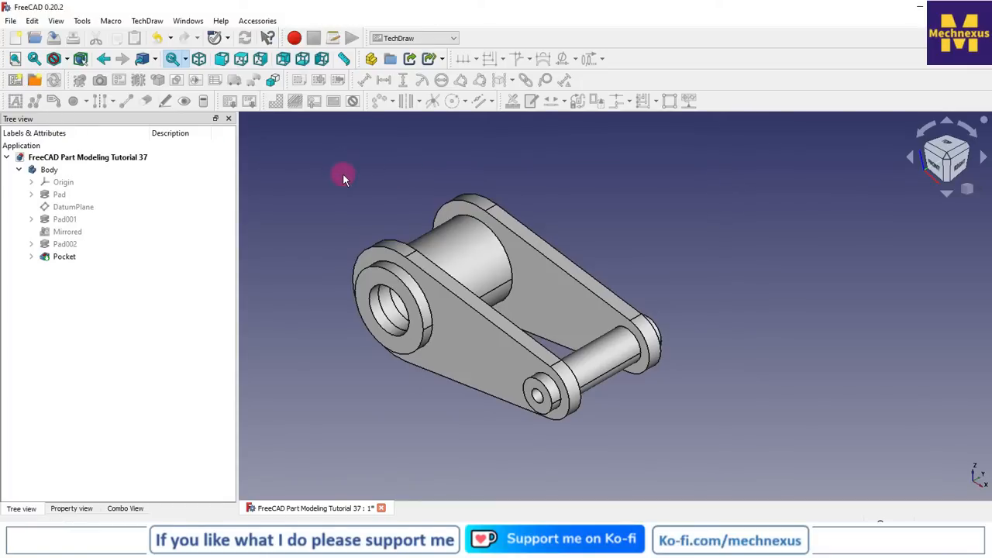
# Step: In FreeCAD, insert a TechDraw page based on the A3_Landscape_EN_m52 template
pyautogui.click(35, 81)
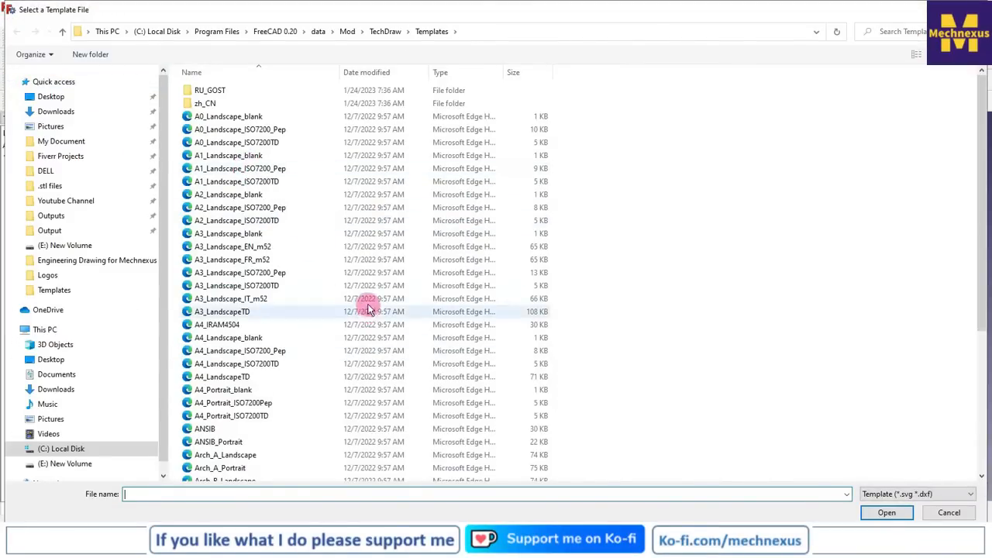
pyautogui.scroll(-5, 330, 267)
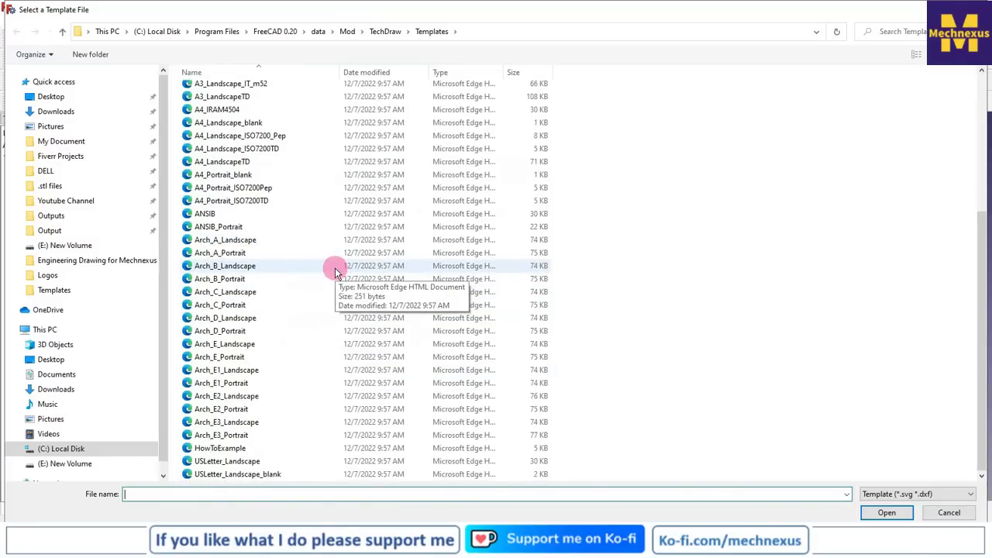
pyautogui.scroll(2, 262, 295)
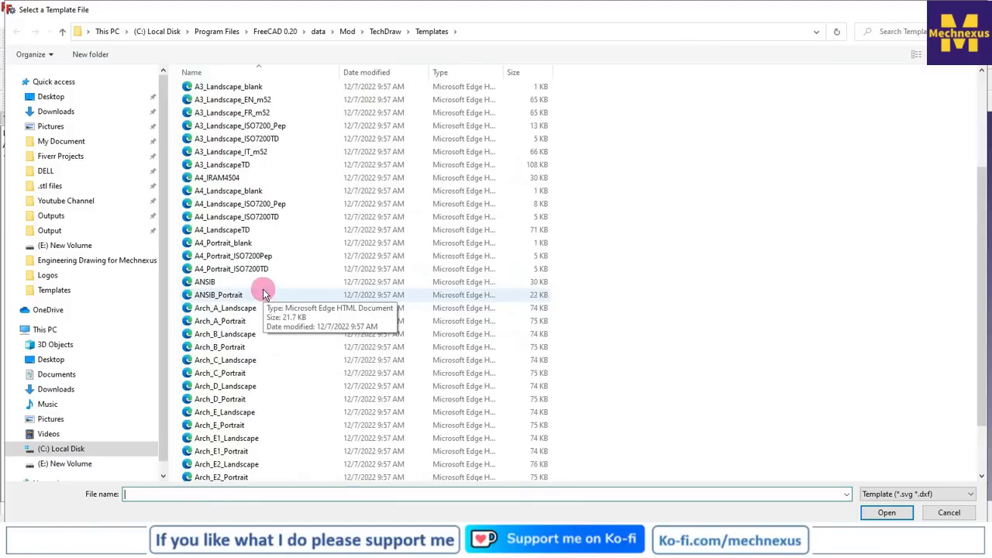
pyautogui.scroll(2, 294, 248)
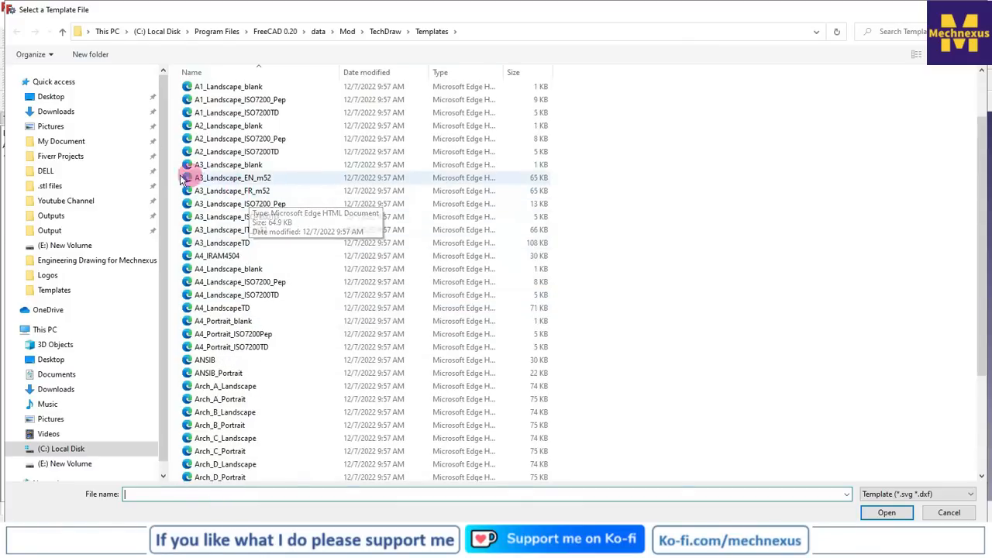
pyautogui.click(229, 178)
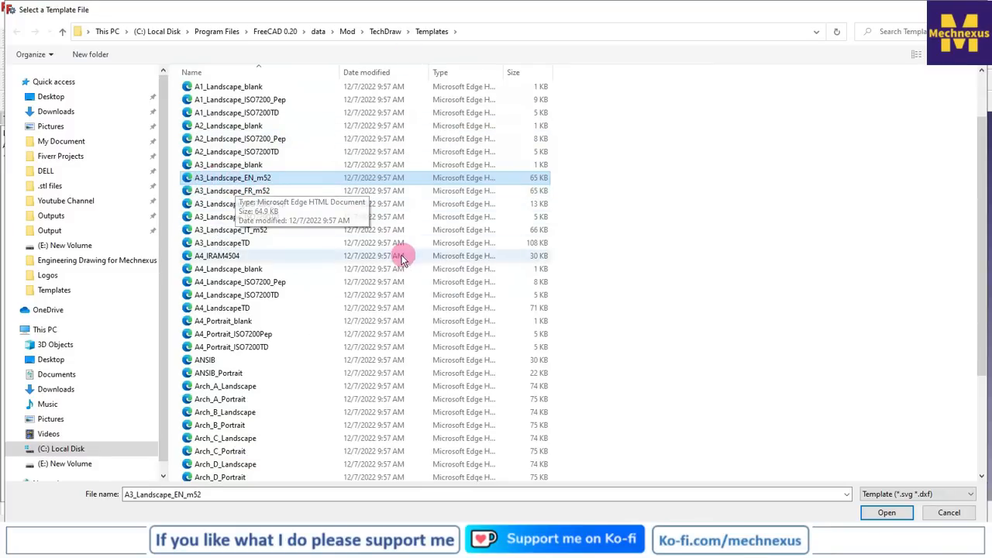
pyautogui.press('Return')
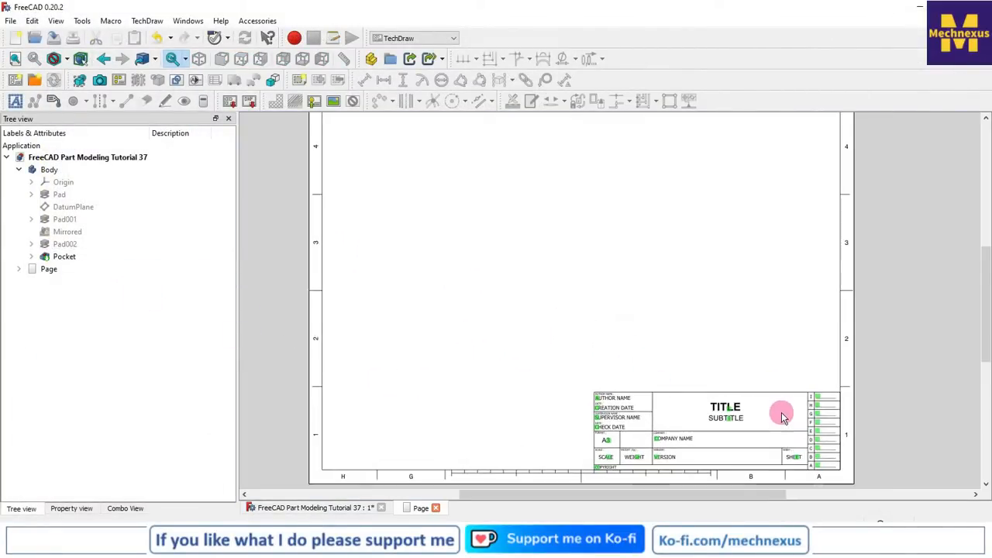
# Step: Set the title in the drawing page's title block to BRACKET and leave the subtitle as it is
pyautogui.scroll(1, 782, 416)
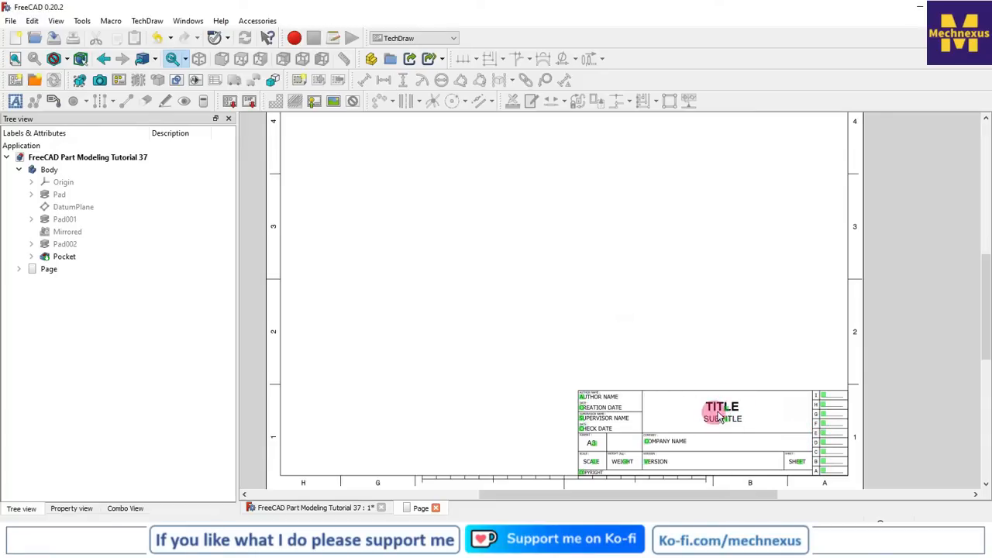
pyautogui.scroll(2, 752, 413)
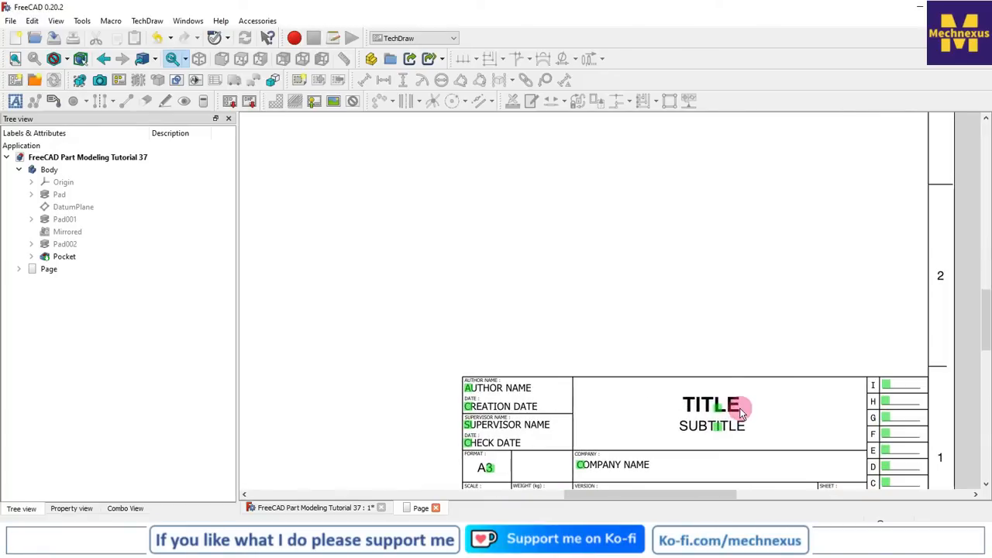
pyautogui.click(722, 405)
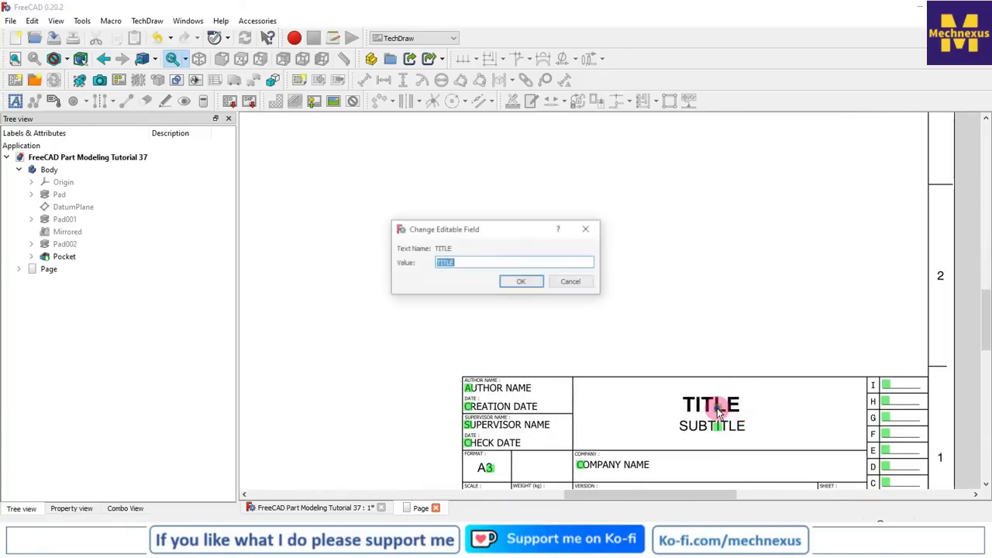
pyautogui.click(462, 263)
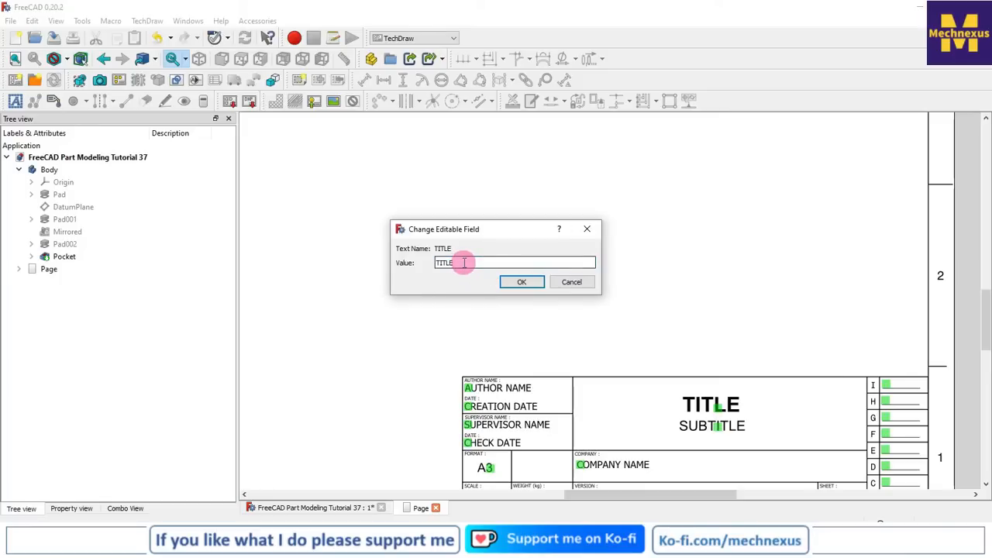
pyautogui.moveTo(464, 262); pyautogui.dragTo(410, 261)
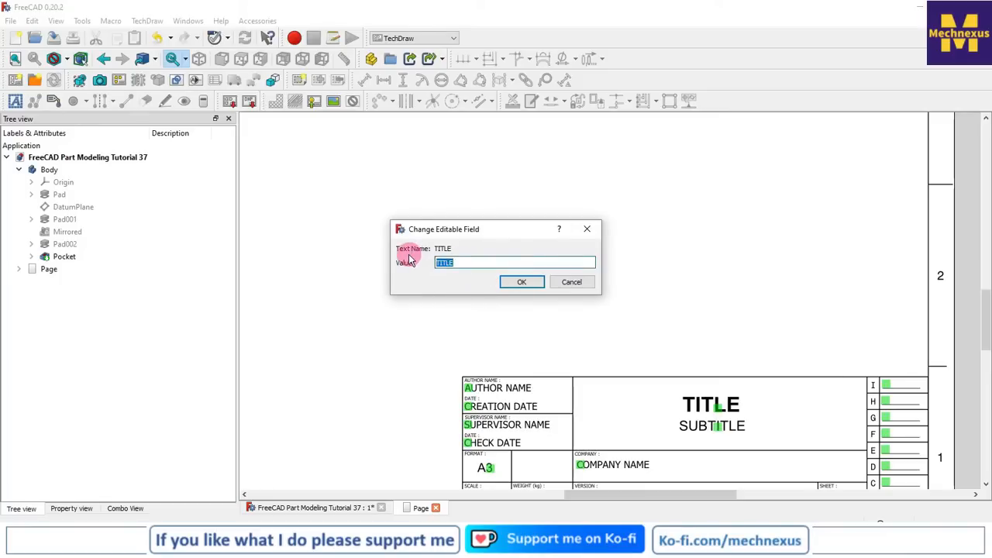
pyautogui.write('BRACKET')
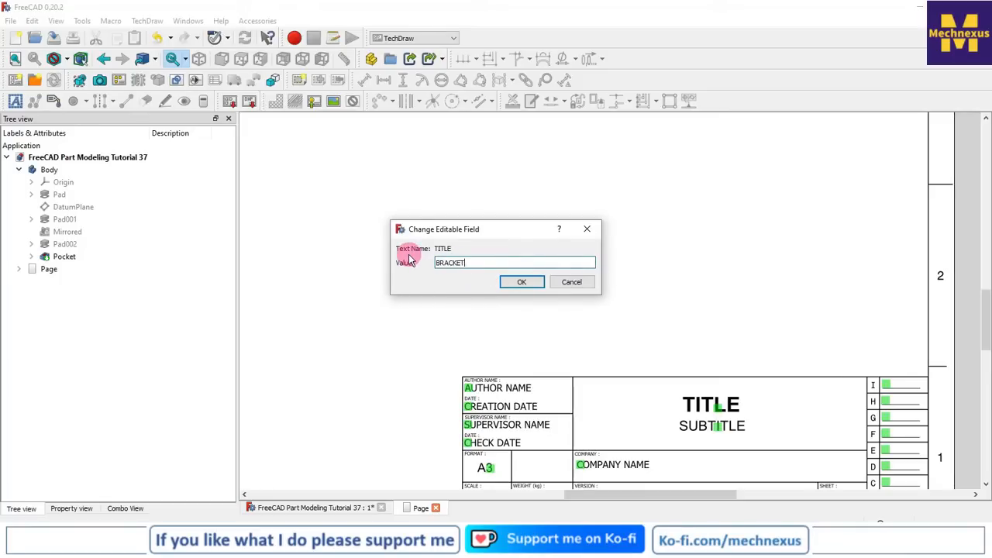
pyautogui.click(522, 281)
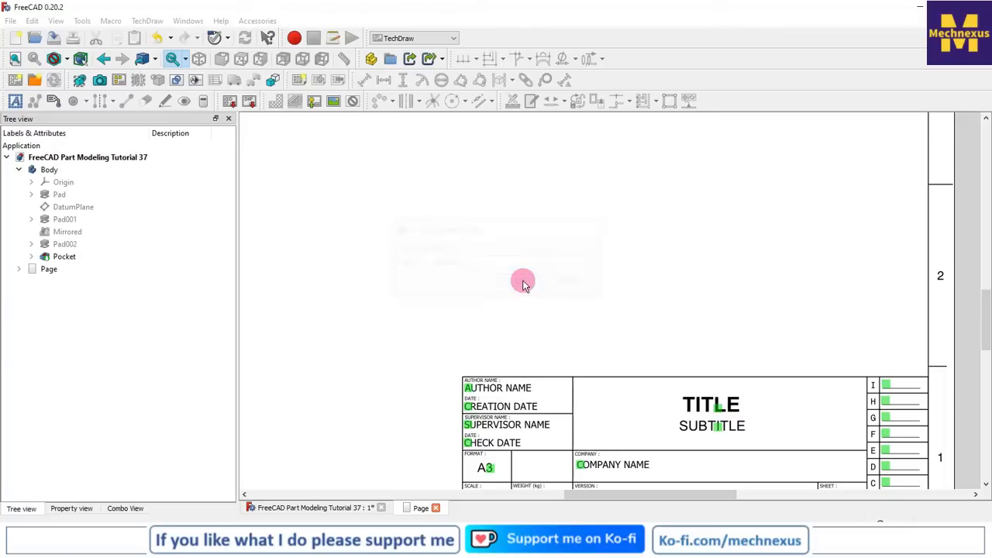
pyautogui.click(715, 426)
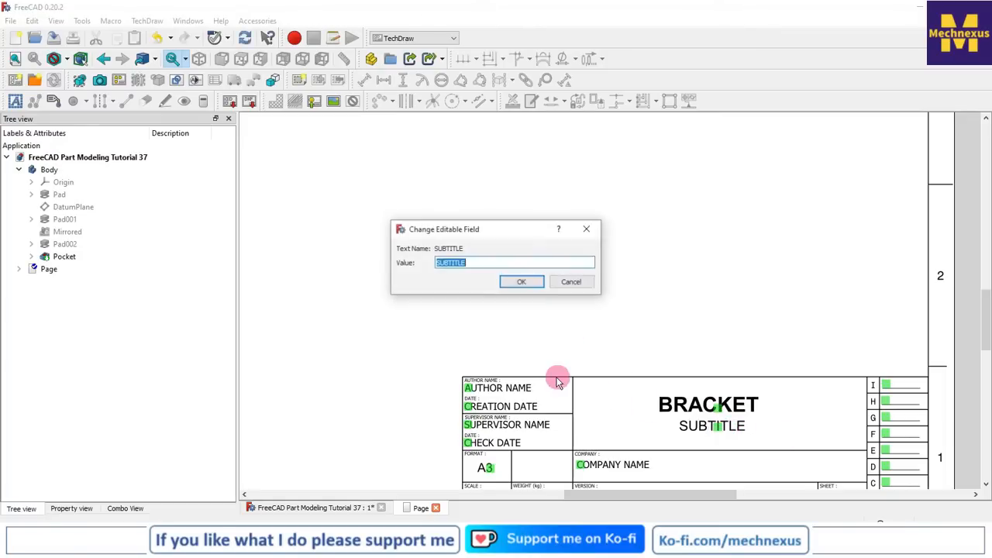
pyautogui.click(571, 281)
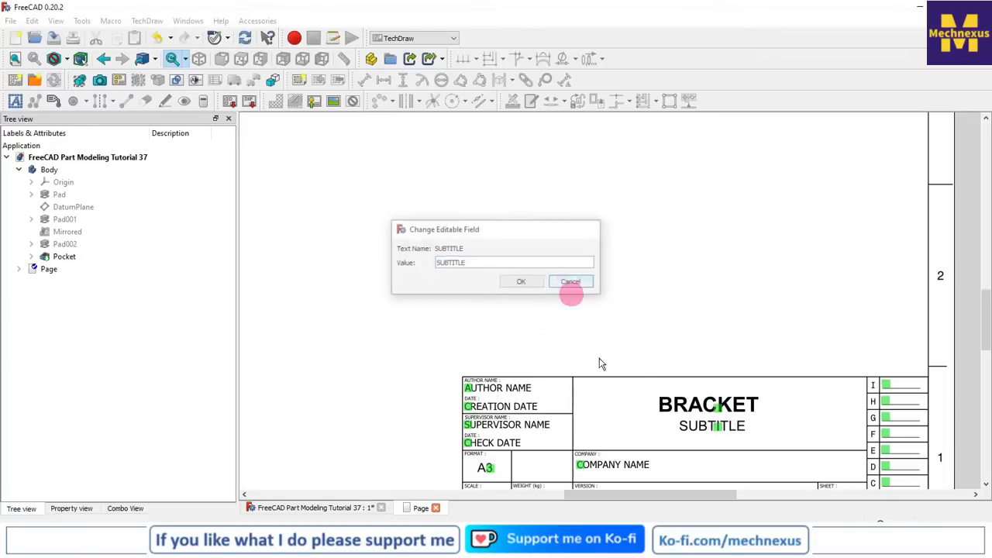
# Step: Set the author name field in the title block to Mechnexus
pyautogui.scroll(1, 628, 407)
pyautogui.scroll(-1, 605, 403)
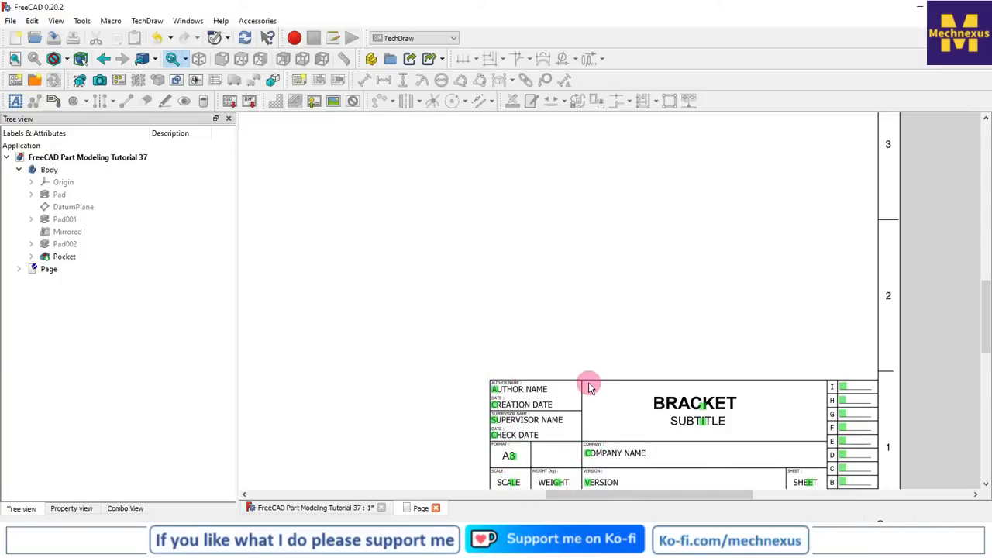
pyautogui.scroll(2, 587, 383)
pyautogui.click(475, 401)
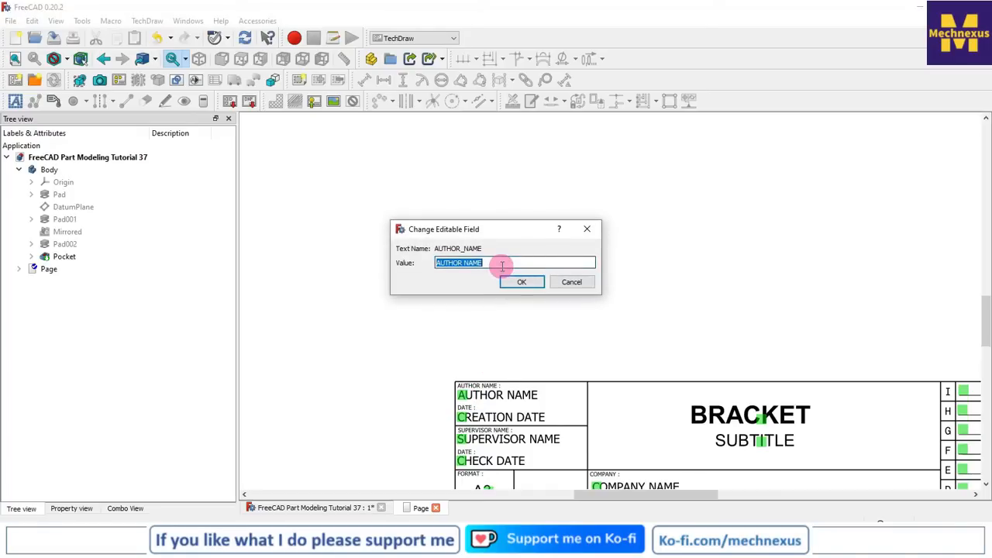
pyautogui.write('Mechnexus')
pyautogui.click(519, 282)
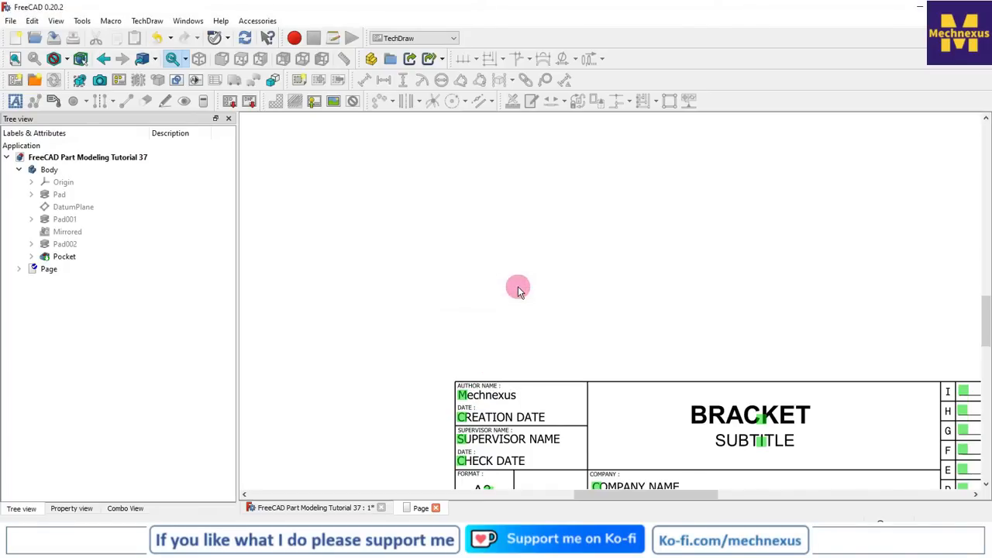
# Step: Examine the filled-in and remaining editable fields of the title block on the drawing page
pyautogui.scroll(-3, 534, 359)
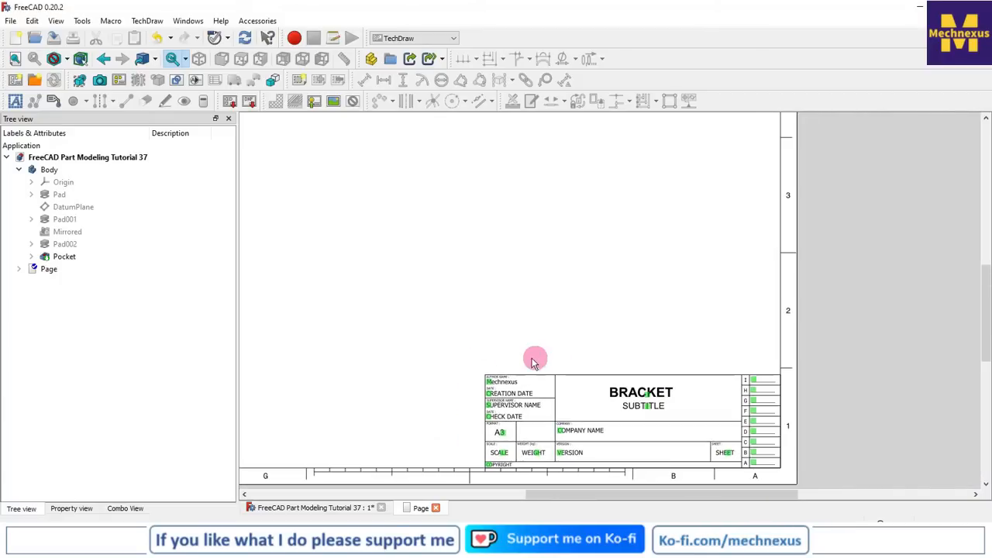
pyautogui.scroll(2, 467, 382)
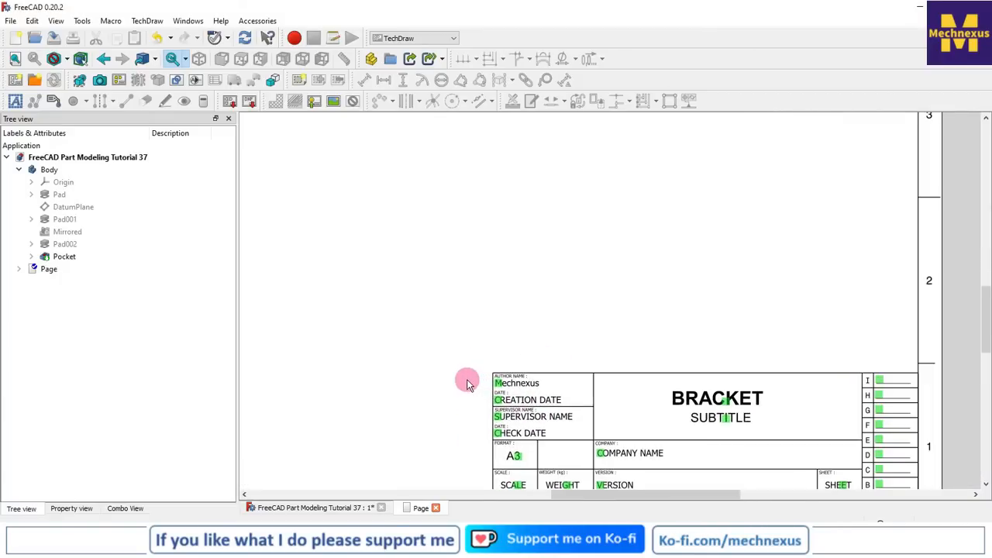
pyautogui.moveTo(467, 380); pyautogui.dragTo(489, 366, button='middle')
pyautogui.scroll(-1, 675, 395)
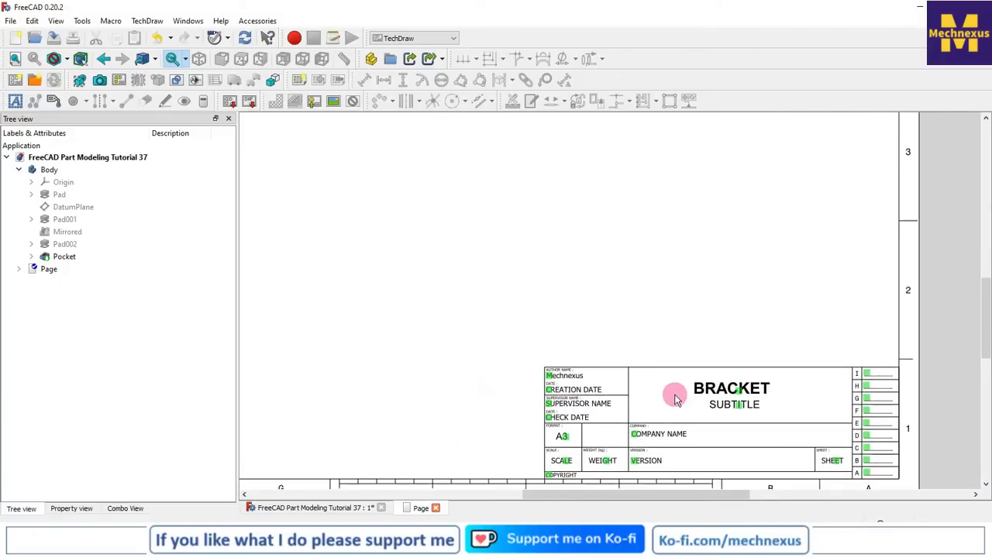
pyautogui.scroll(-1, 675, 398)
pyautogui.scroll(1, 671, 427)
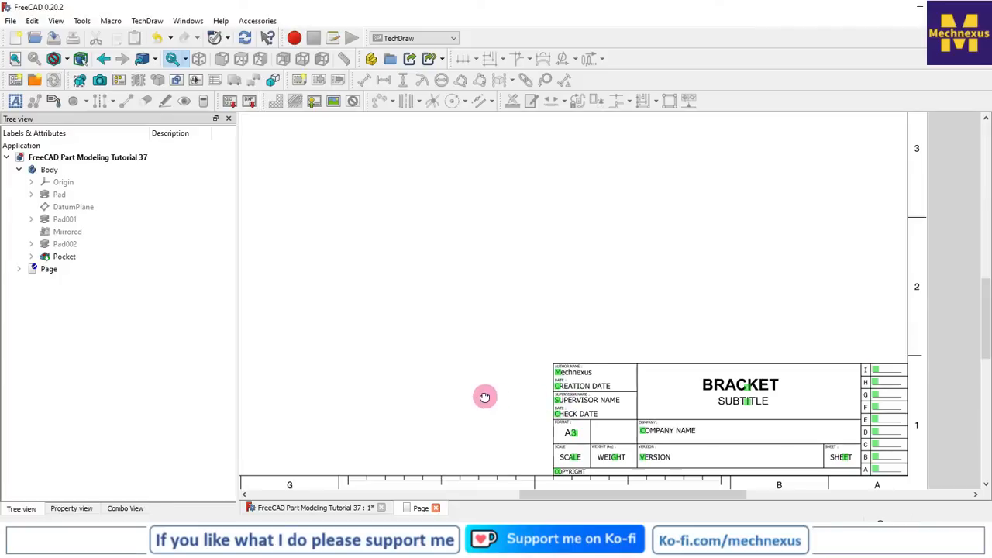
pyautogui.moveTo(485, 401); pyautogui.dragTo(566, 399, button='middle')
pyautogui.scroll(1, 567, 399)
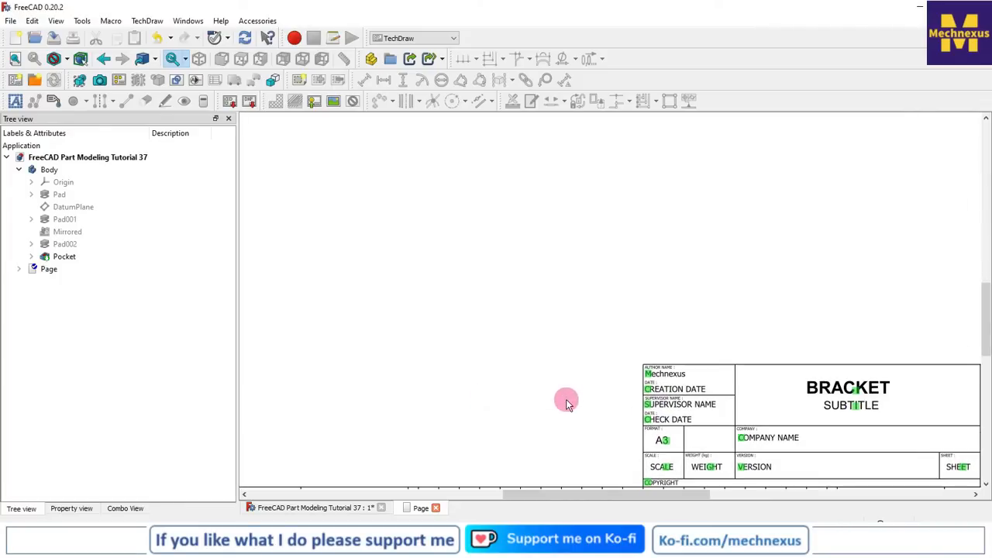
pyautogui.scroll(-2, 566, 401)
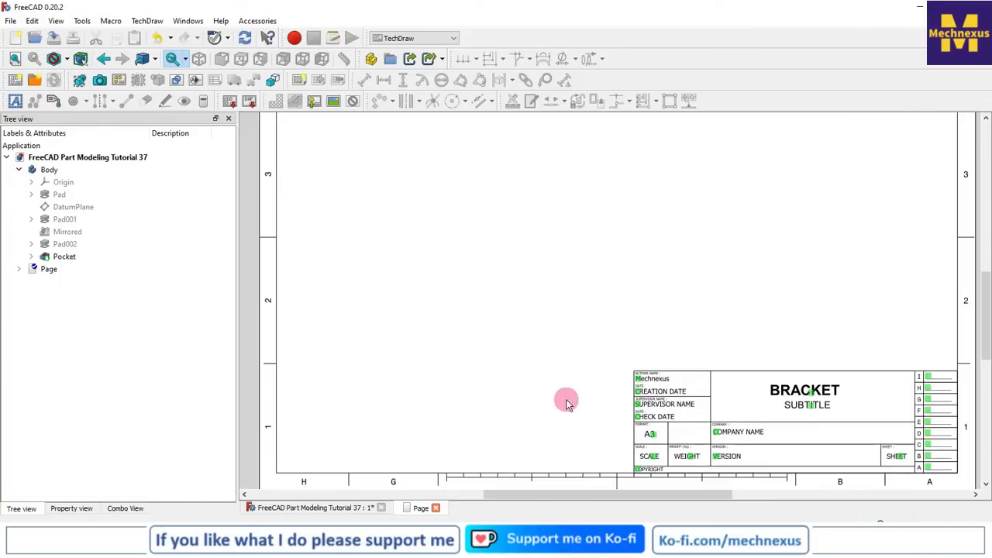
# Step: Start a projection group of the Body from the model's front view, using Third Angle projection and the Page scale
pyautogui.click(316, 505)
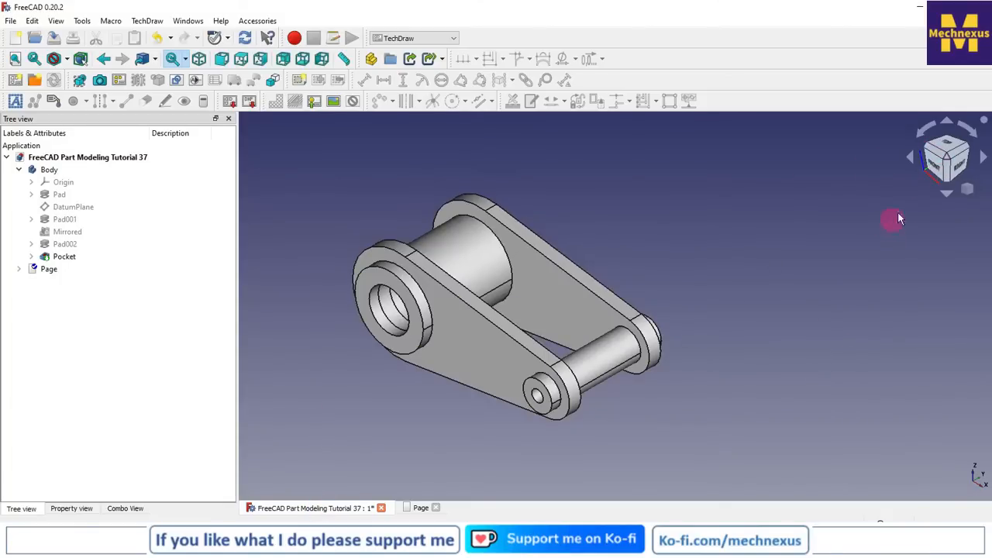
pyautogui.click(936, 166)
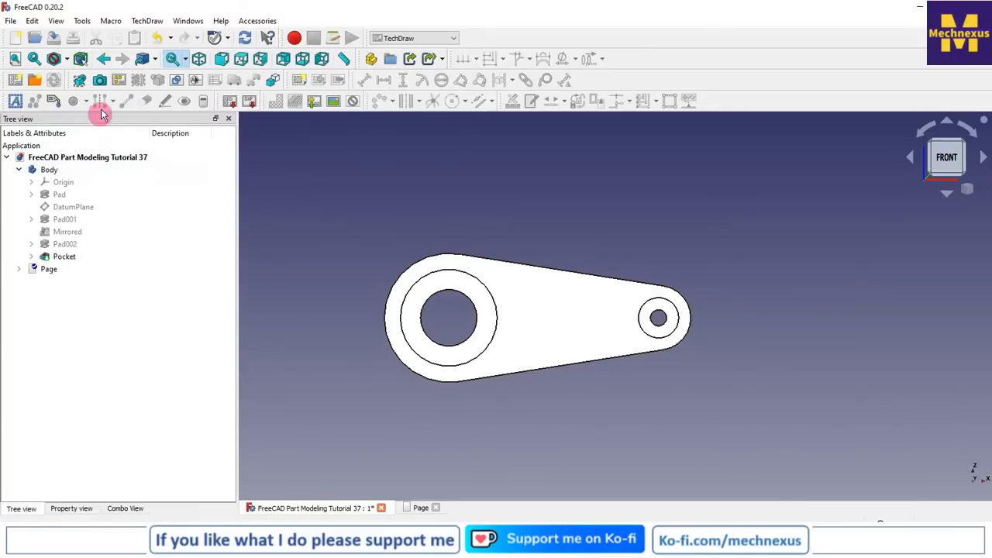
pyautogui.click(45, 169)
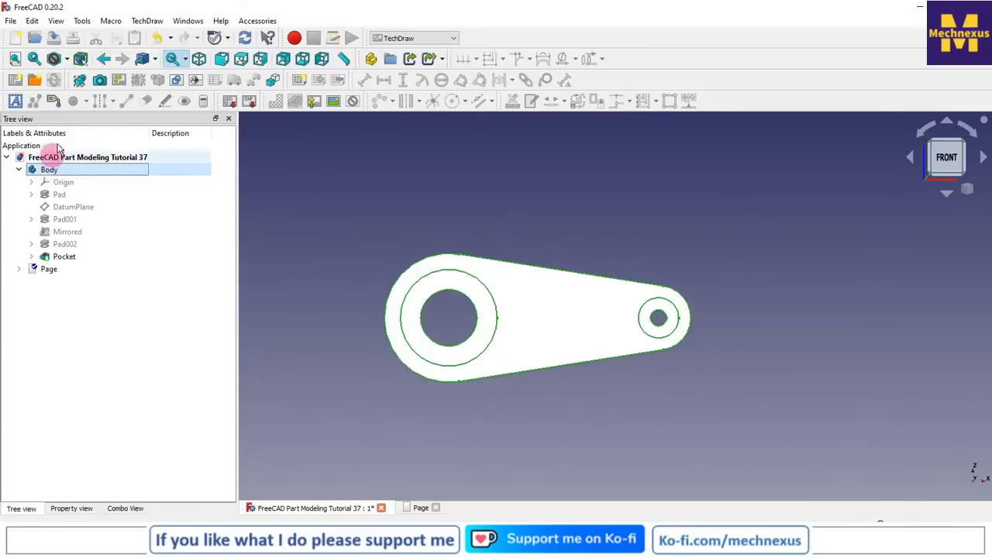
pyautogui.click(119, 81)
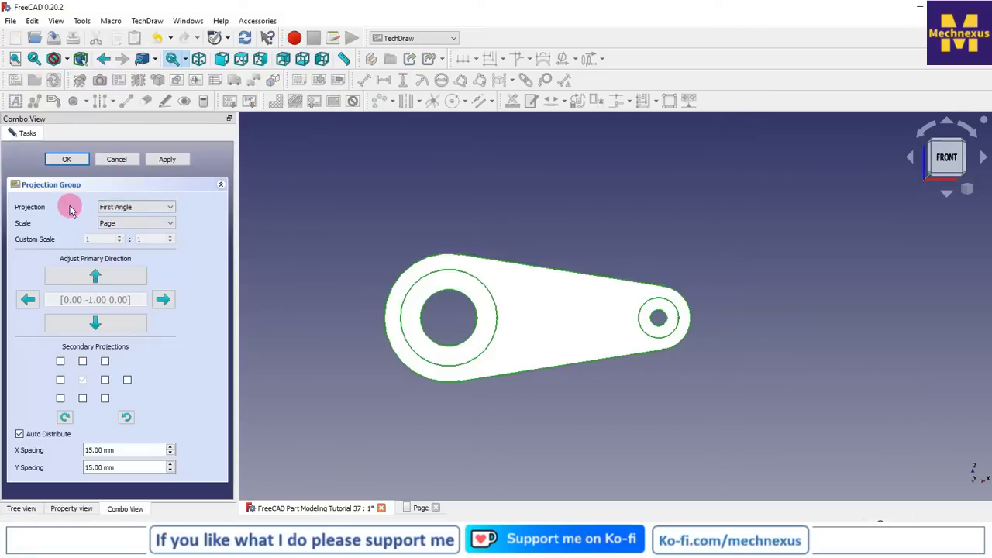
pyautogui.click(111, 206)
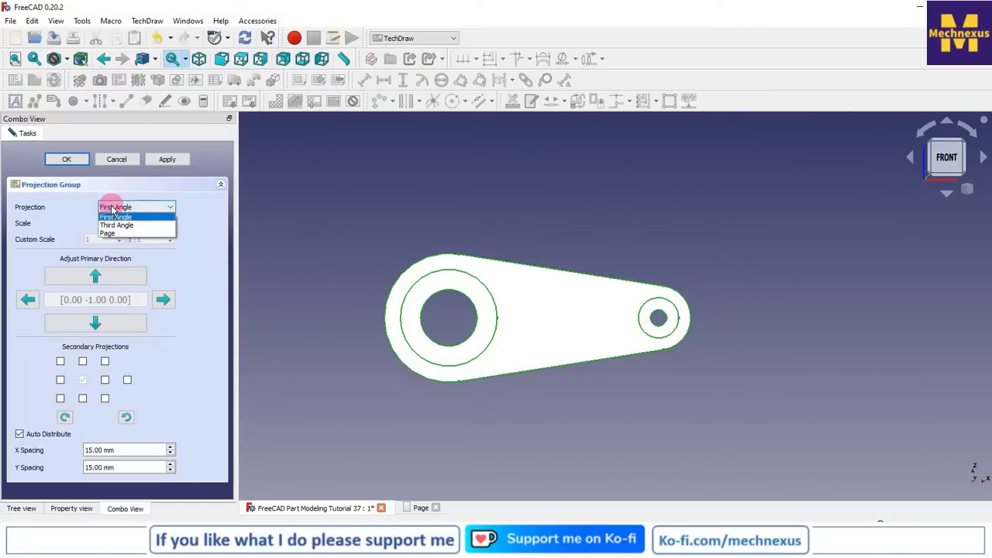
pyautogui.click(116, 226)
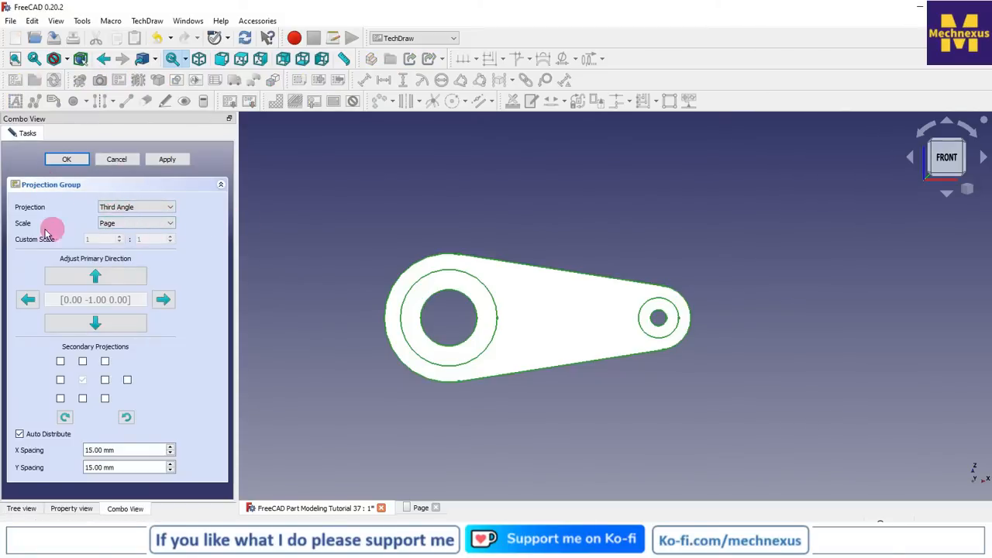
pyautogui.click(113, 223)
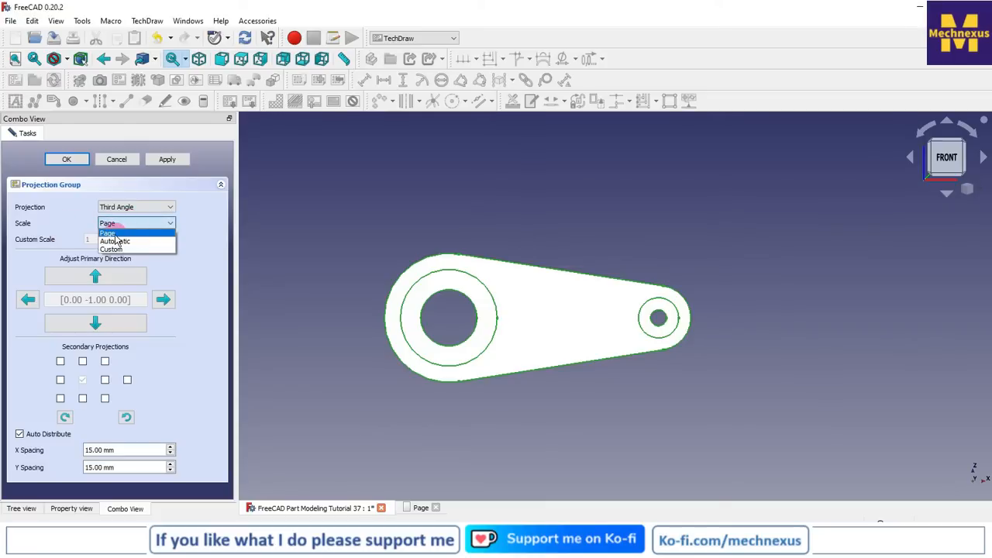
pyautogui.click(224, 240)
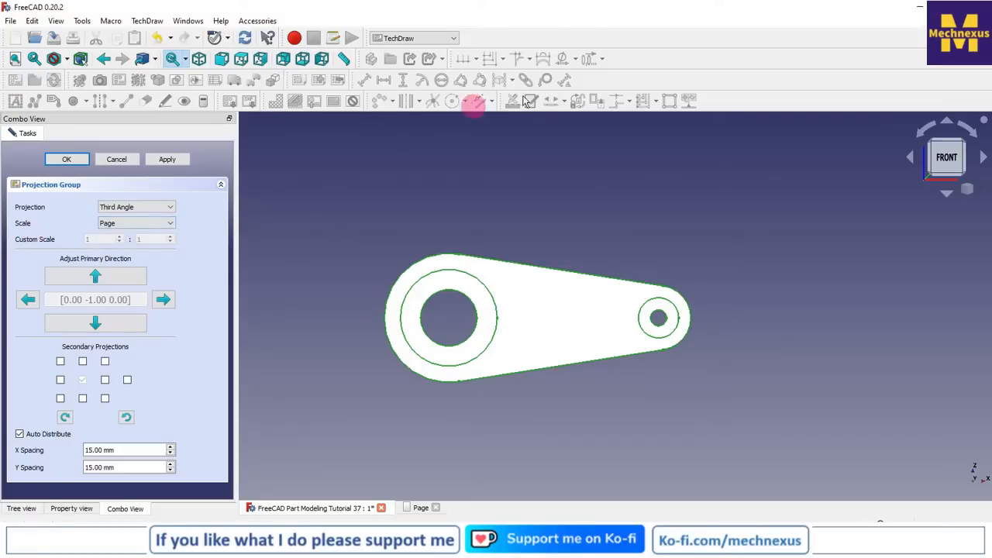
# Step: Add the Top and Rear secondary projections, create the projection group and display the drawing page
pyautogui.click(84, 360)
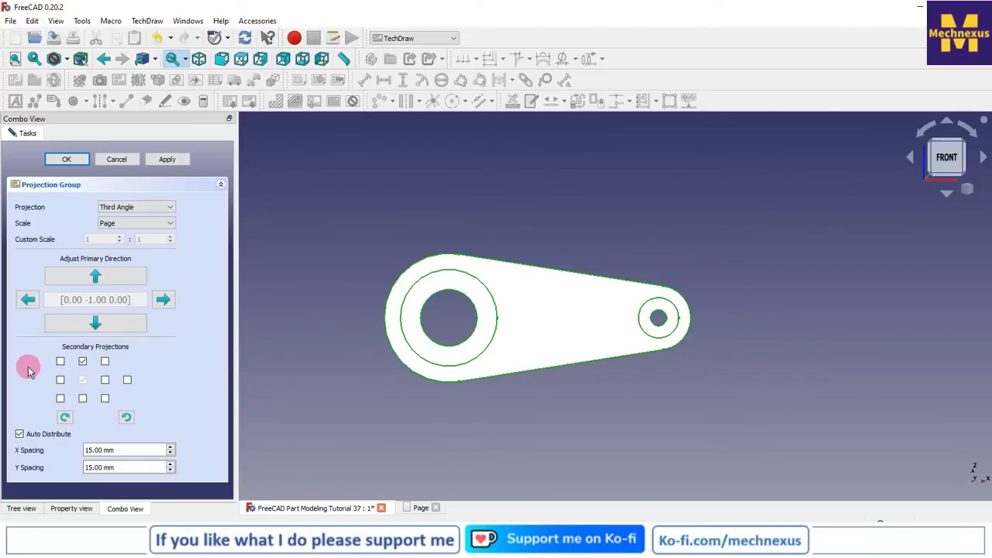
pyautogui.click(128, 381)
pyautogui.click(68, 160)
pyautogui.click(24, 509)
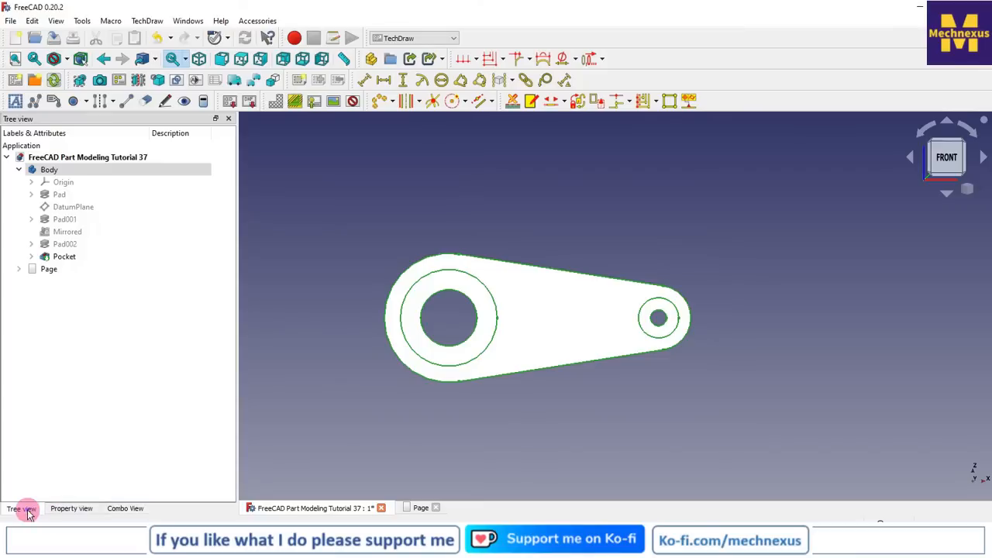
pyautogui.click(420, 508)
# Step: Delete the Rear view that extends beyond the edge of the drawing sheet
pyautogui.scroll(-5, 449, 390)
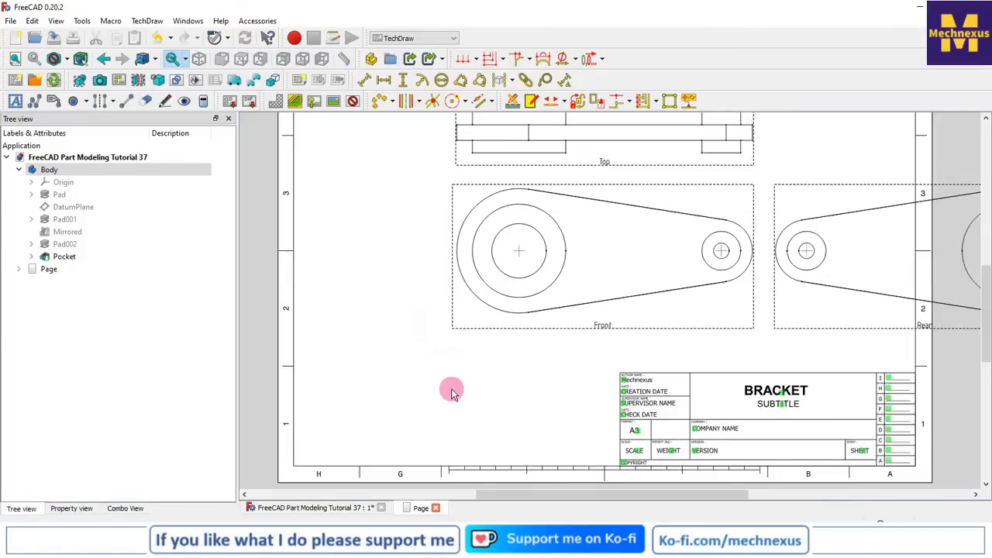
pyautogui.scroll(1, 639, 223)
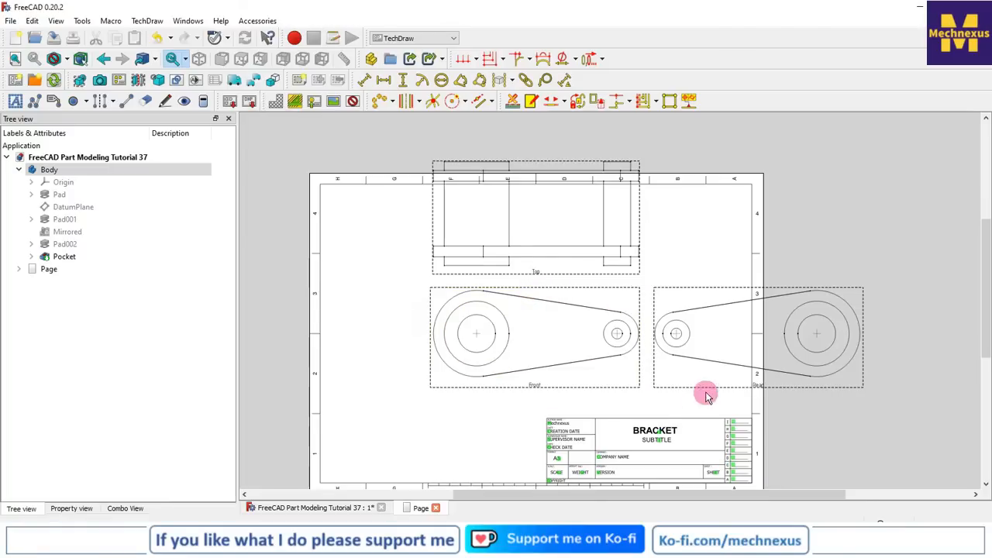
pyautogui.scroll(2, 704, 388)
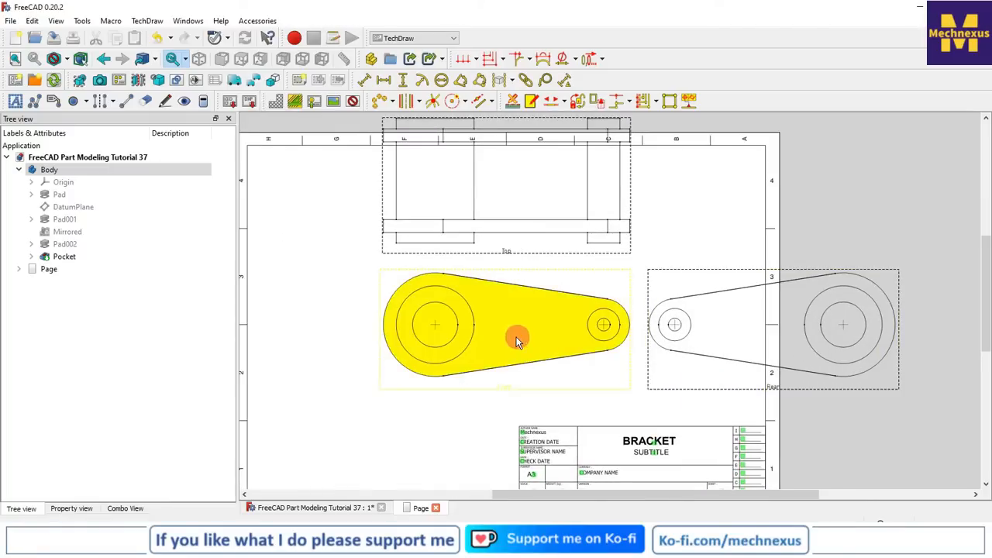
pyautogui.scroll(-1, 513, 337)
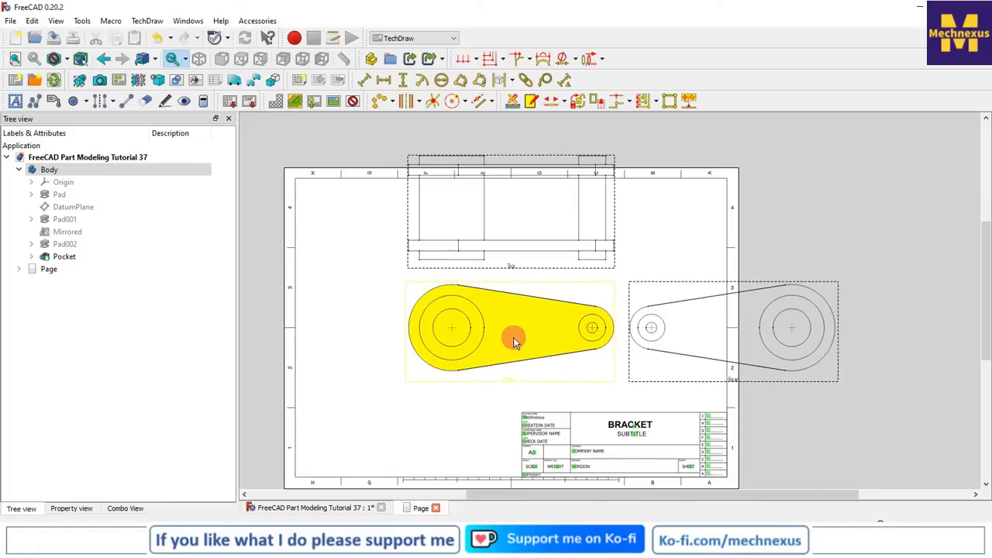
pyautogui.click(733, 380)
pyautogui.press('Delete')
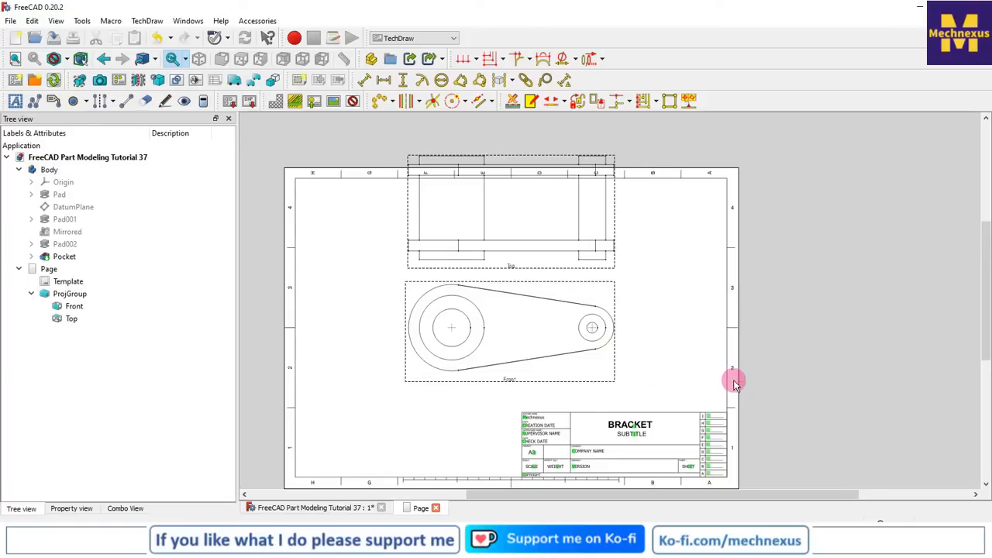
# Step: Move the Front view with its Top view down and to the left so both fit inside the sheet border
pyautogui.moveTo(515, 379); pyautogui.dragTo(437, 409)
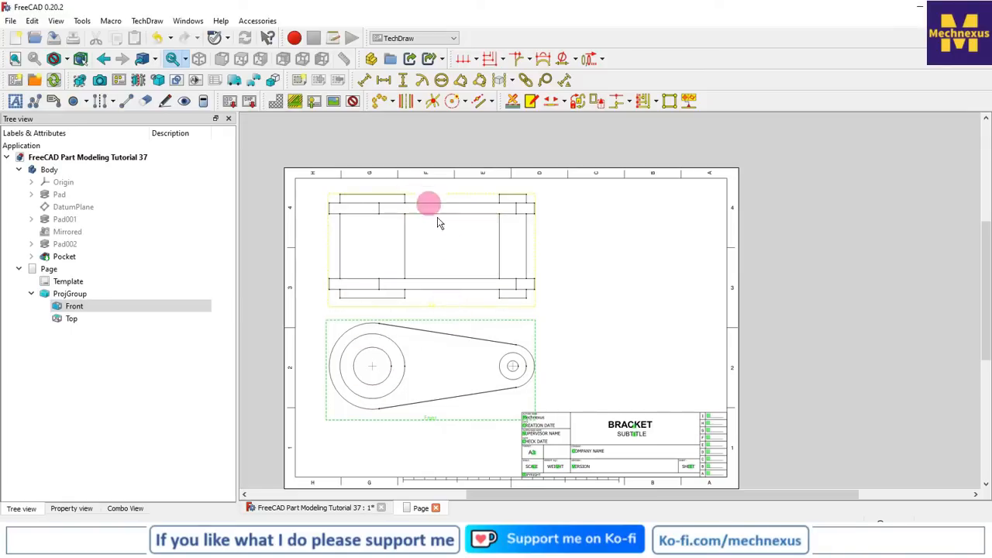
pyautogui.click(653, 328)
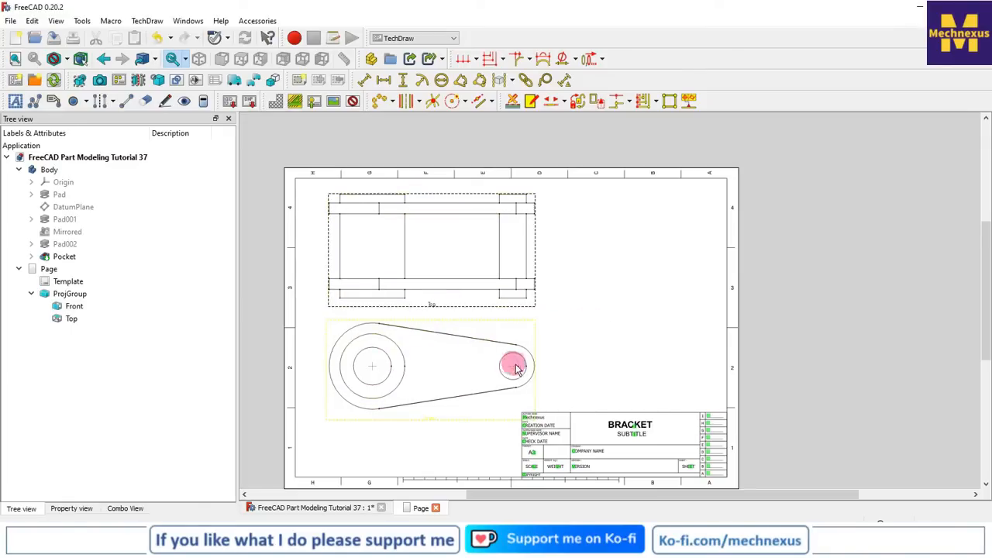
pyautogui.click(533, 343)
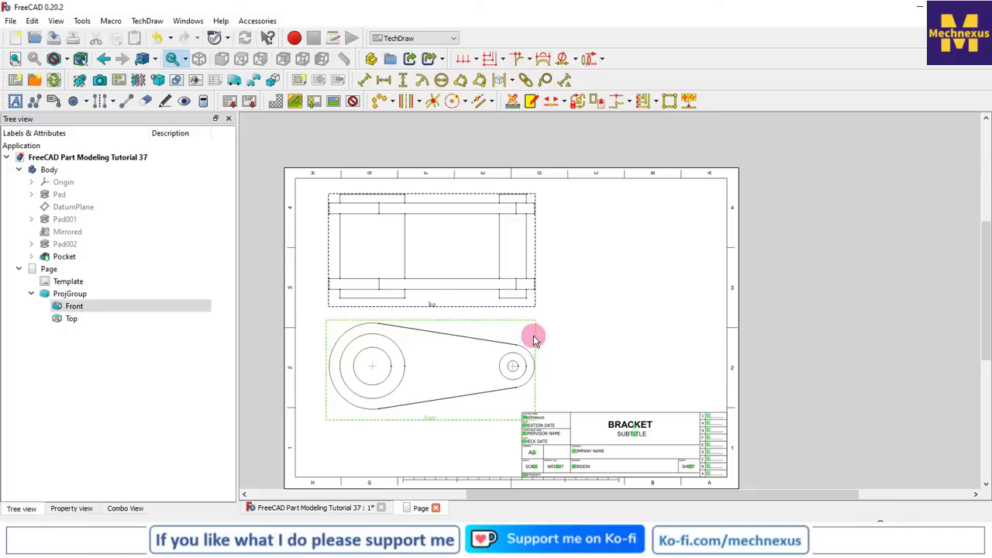
pyautogui.click(562, 300)
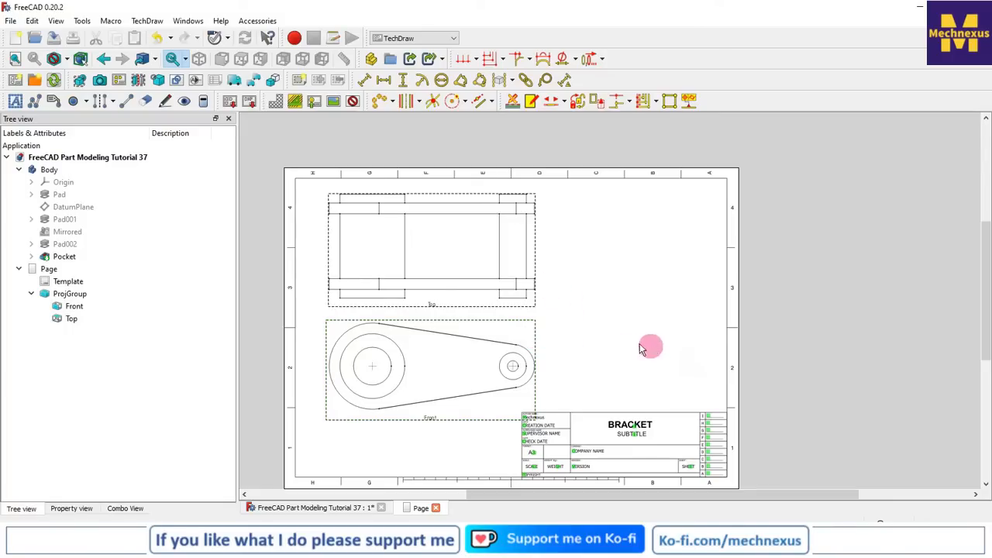
# Step: Set the drawing page's scale to 0.8
pyautogui.click(416, 413)
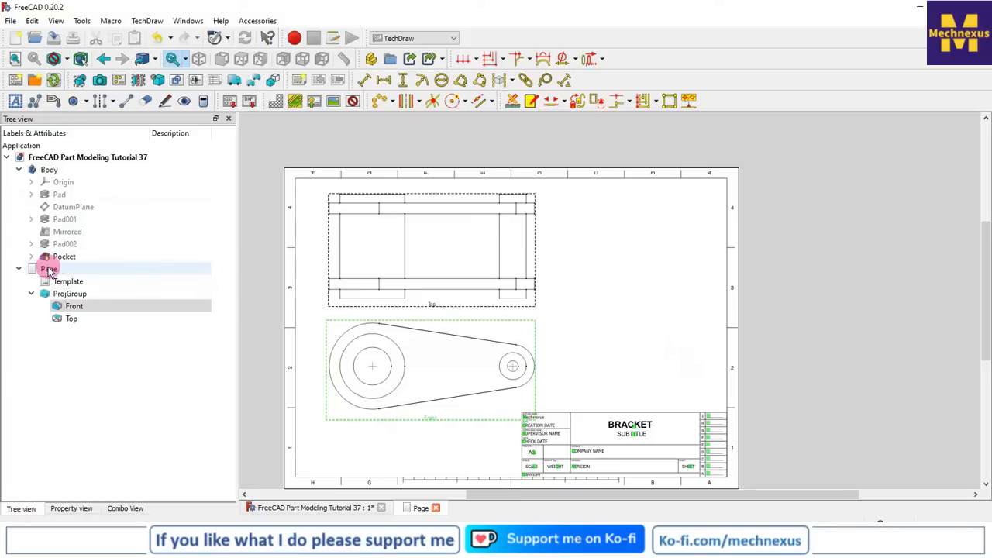
pyautogui.click(48, 269)
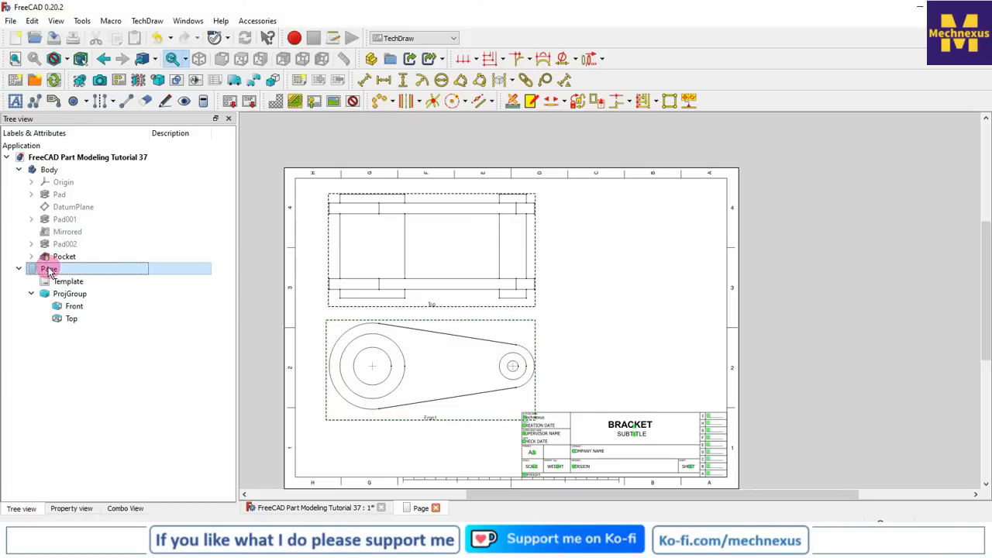
pyautogui.click(74, 509)
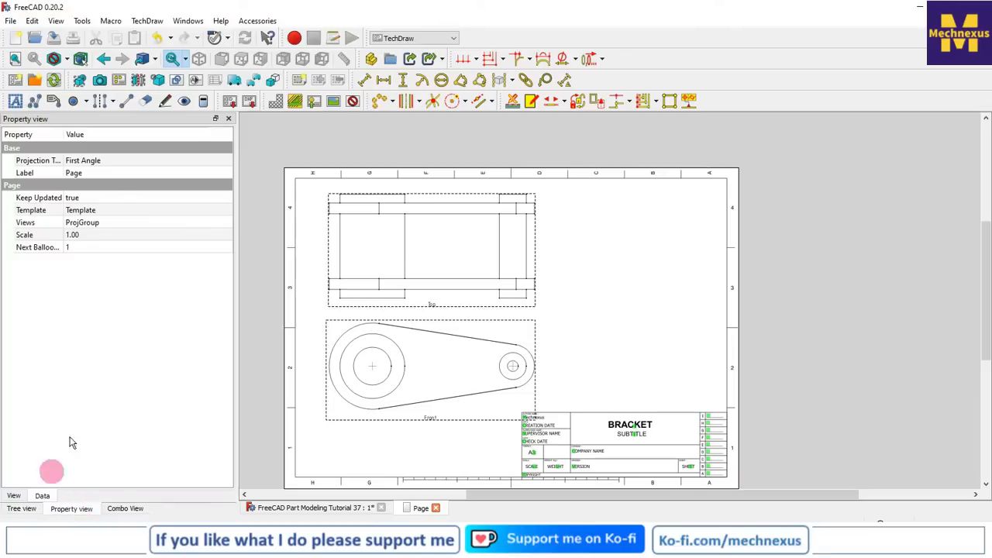
pyautogui.doubleClick(77, 235)
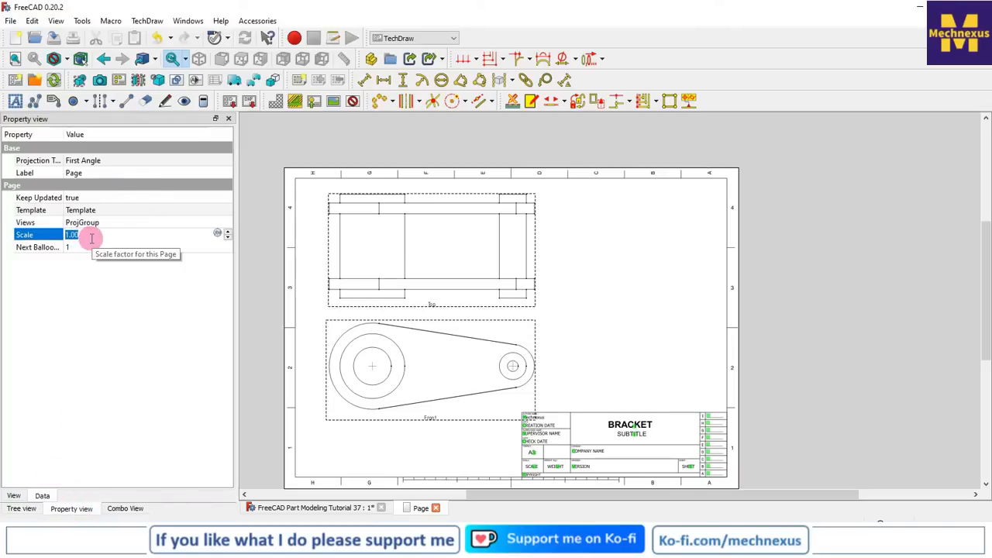
pyautogui.write('0.8')
pyautogui.press('Return')
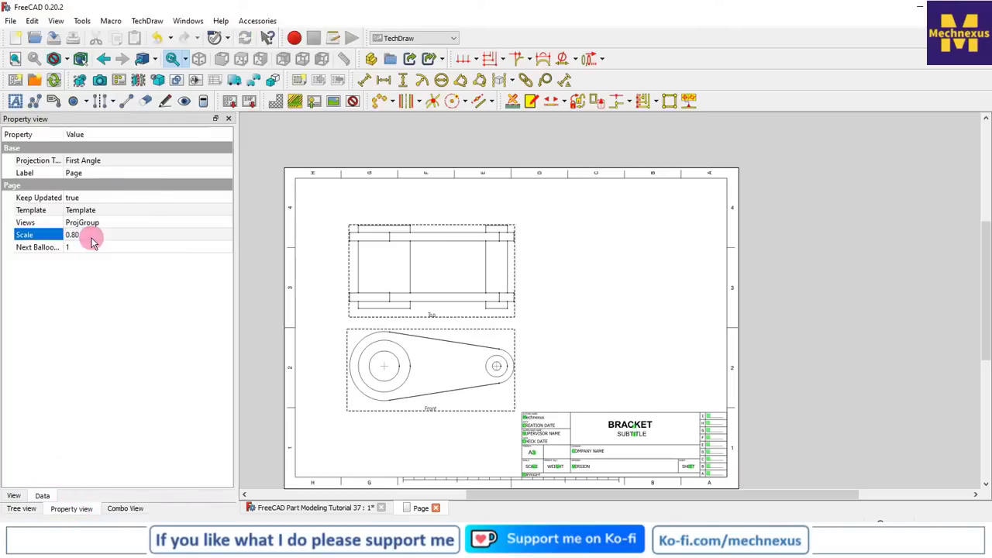
# Step: Move the Top view slightly upward to widen the gap above the Front view
pyautogui.moveTo(515, 259); pyautogui.dragTo(514, 238)
pyautogui.click(550, 310)
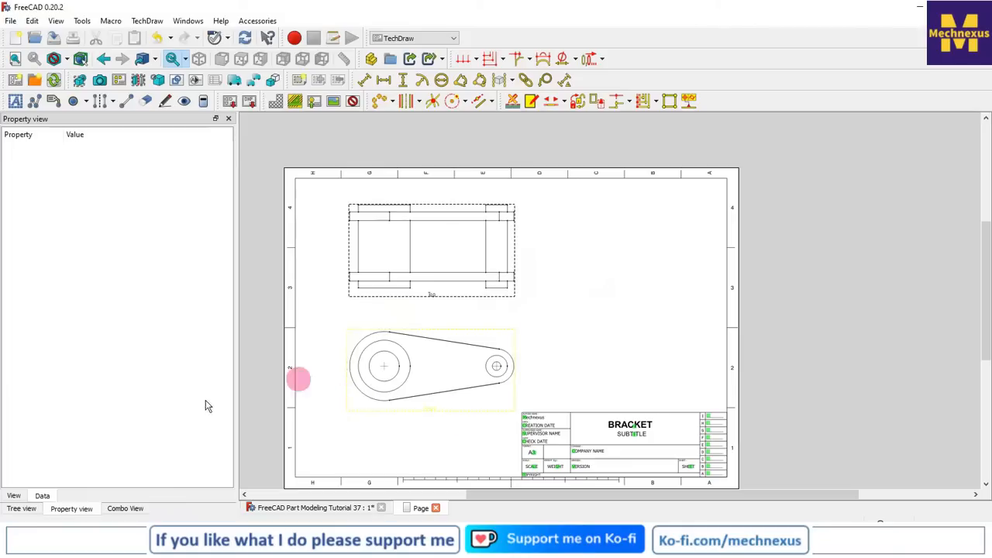
pyautogui.click(22, 508)
pyautogui.click(164, 339)
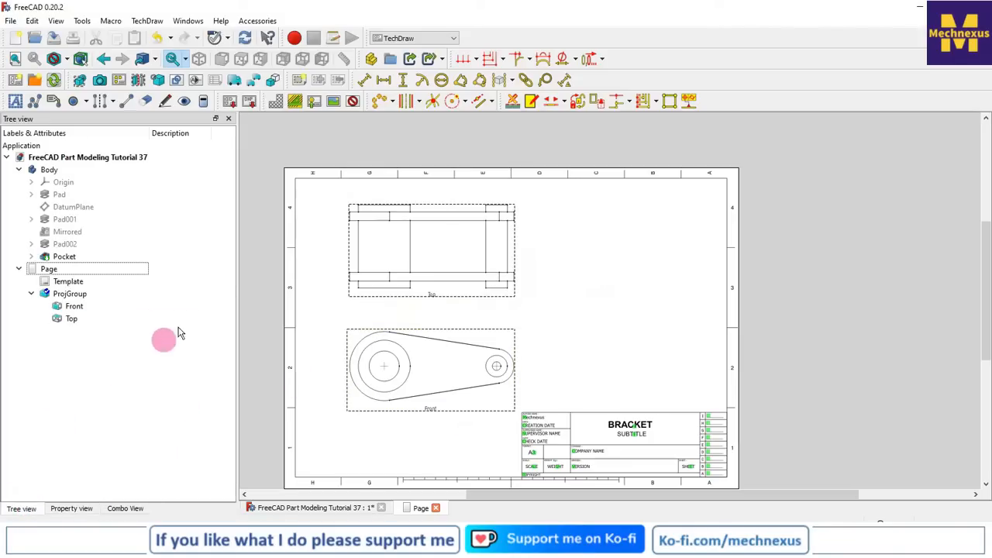
# Step: Orient the 3D model isometrically, insert a view of the Body in that orientation and display the drawing page
pyautogui.click(306, 509)
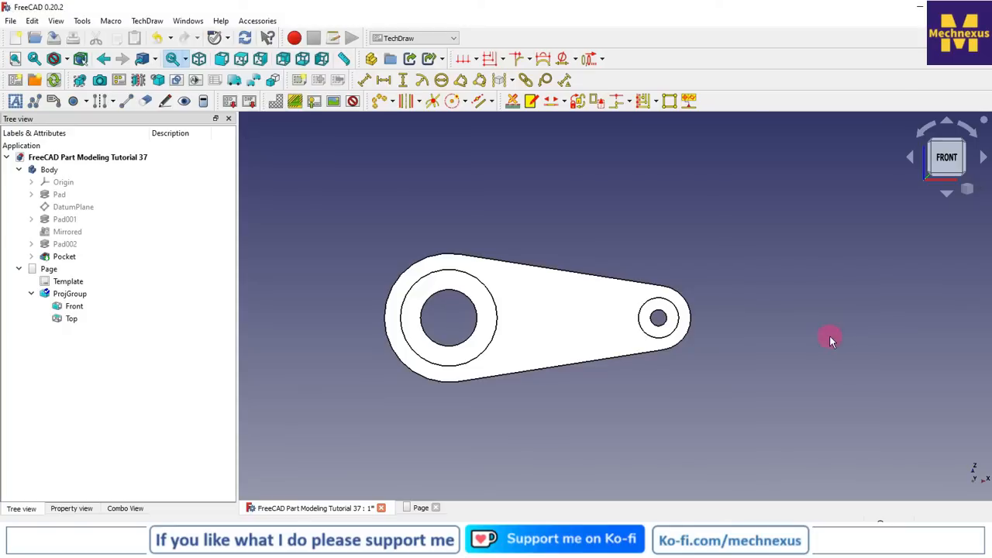
pyautogui.press('0')
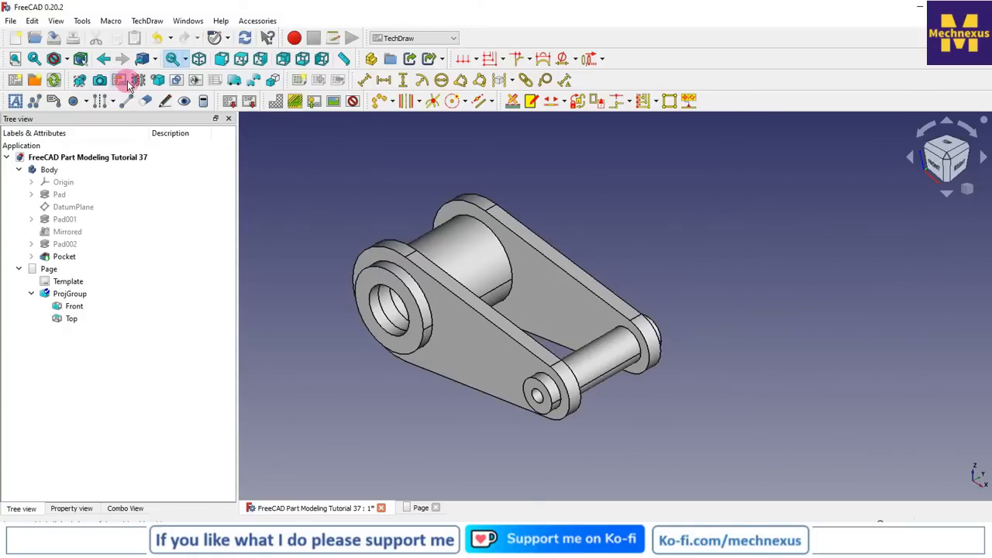
pyautogui.click(80, 80)
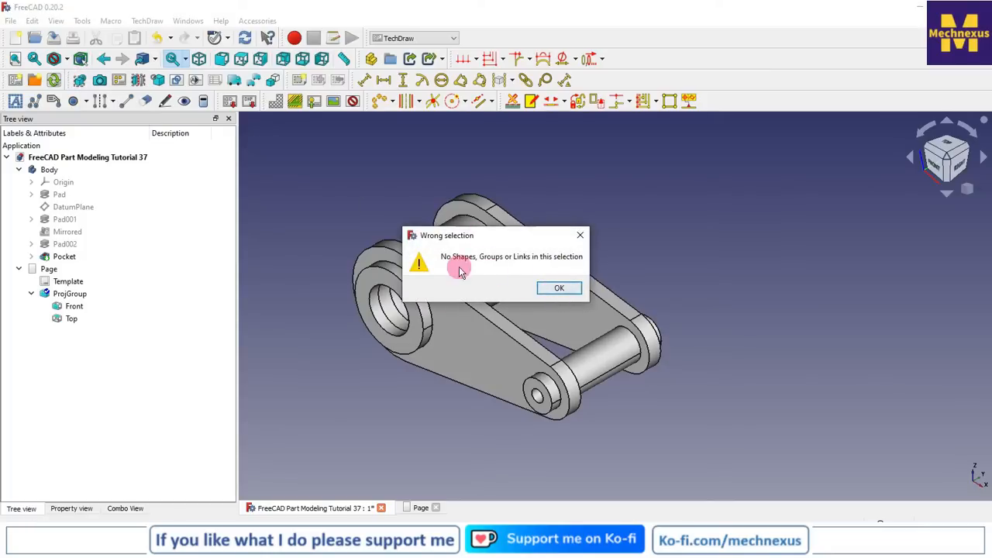
pyautogui.click(578, 241)
pyautogui.click(49, 170)
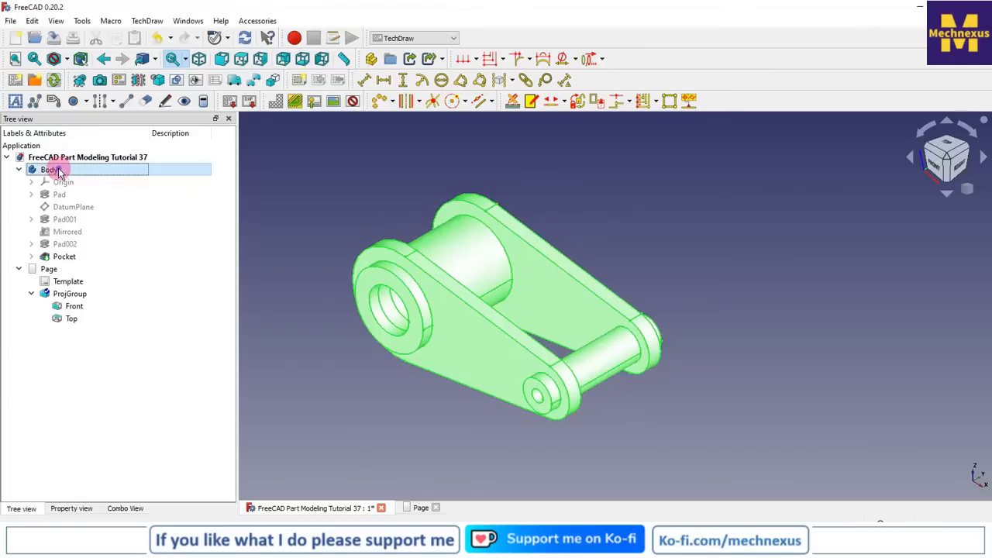
pyautogui.click(80, 80)
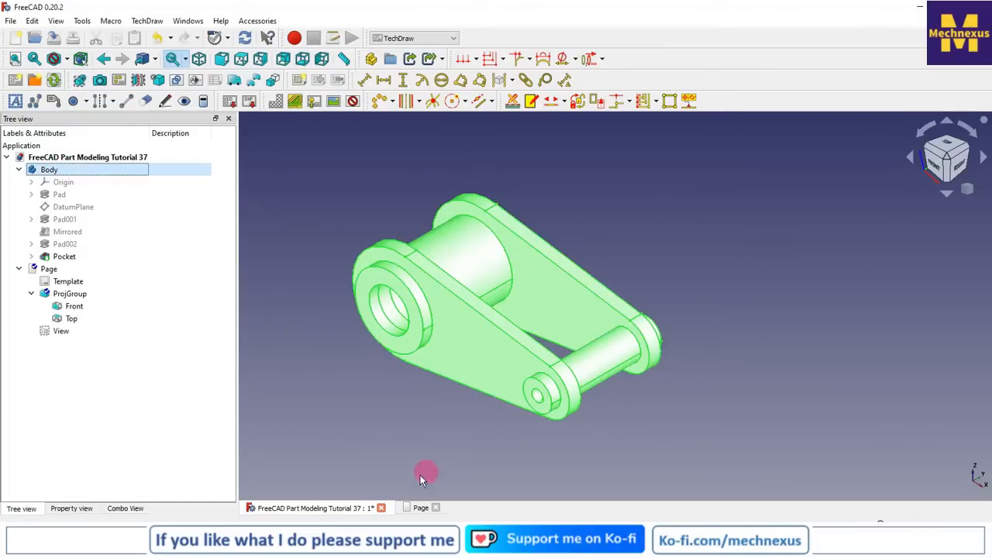
pyautogui.click(419, 508)
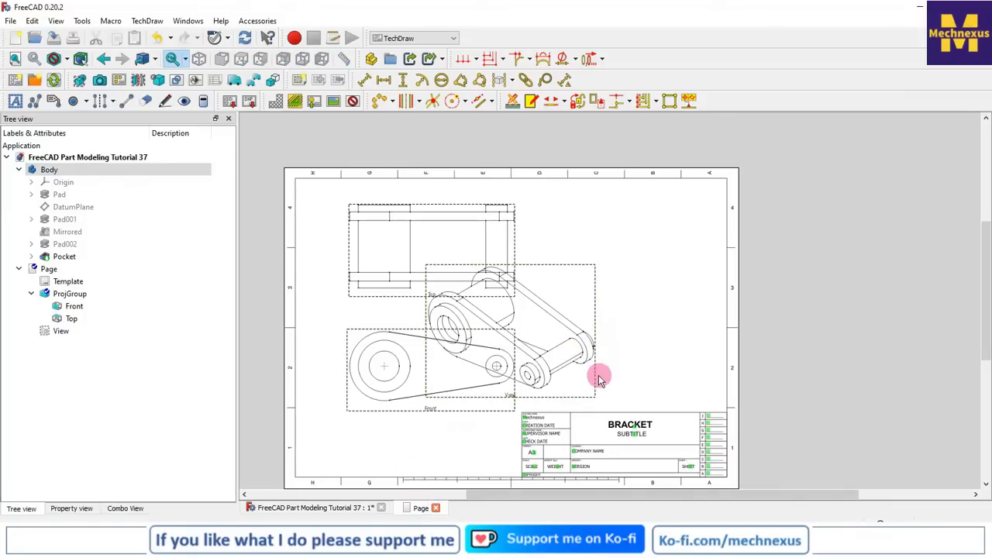
# Step: Move the isometric view to the right of the Front view, just above the title block
pyautogui.moveTo(596, 378)
pyautogui.mouseDown(button='middle')
pyautogui.moveTo(656, 372)
pyautogui.moveTo(573, 378)
pyautogui.mouseUp(button='middle')
pyautogui.moveTo(574, 378)
pyautogui.mouseDown()
pyautogui.moveTo(696, 391)
pyautogui.moveTo(696, 382)
pyautogui.mouseUp()
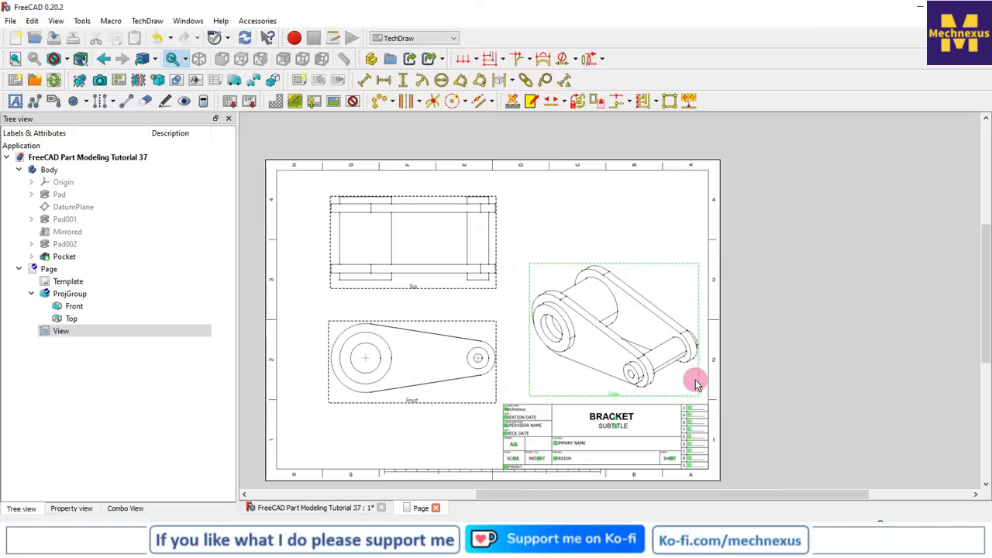
pyautogui.click(396, 458)
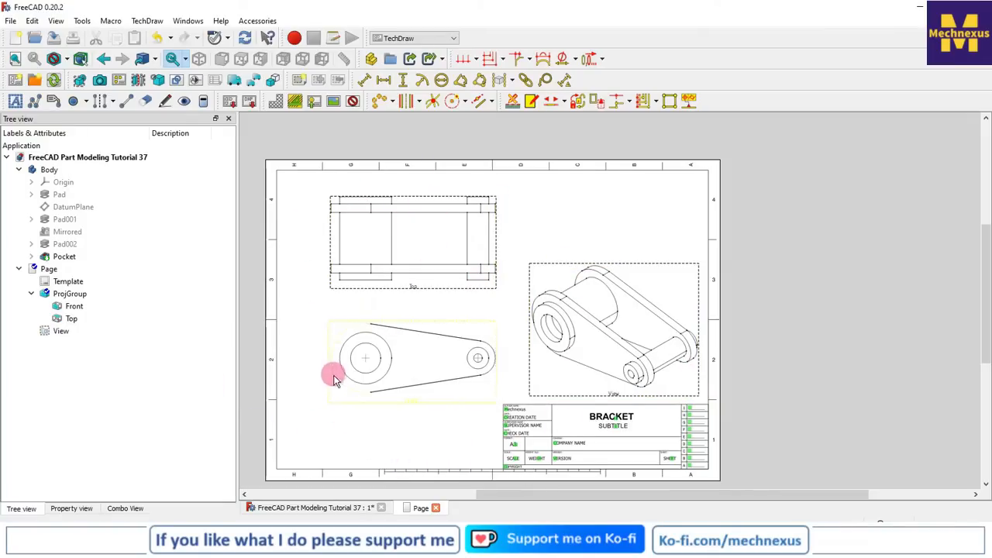
pyautogui.click(602, 313)
pyautogui.click(338, 144)
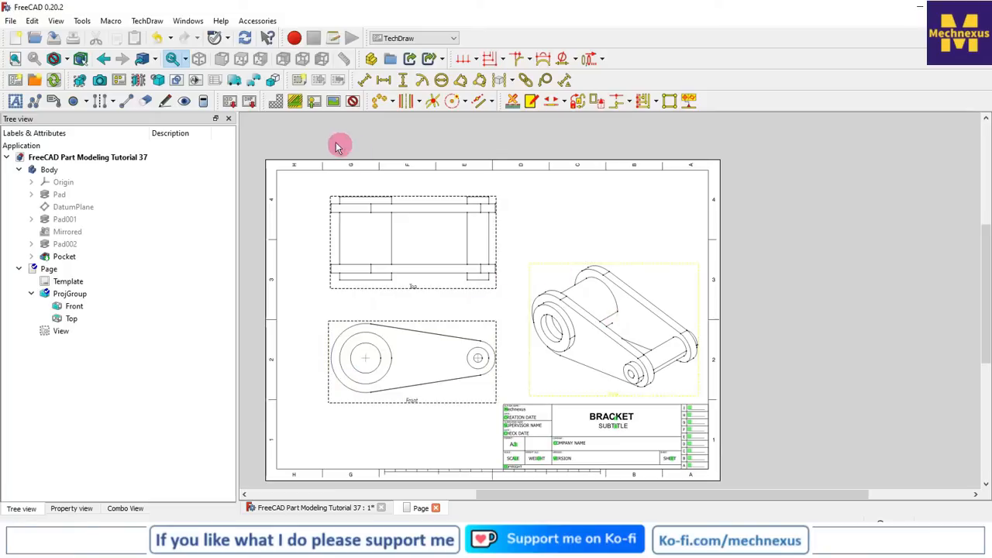
pyautogui.click(353, 102)
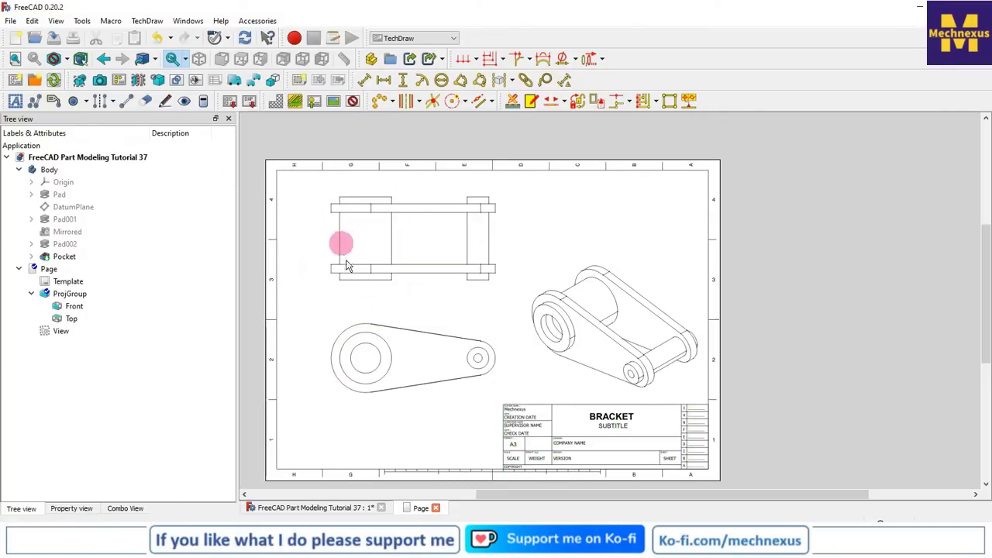
pyautogui.click(419, 104)
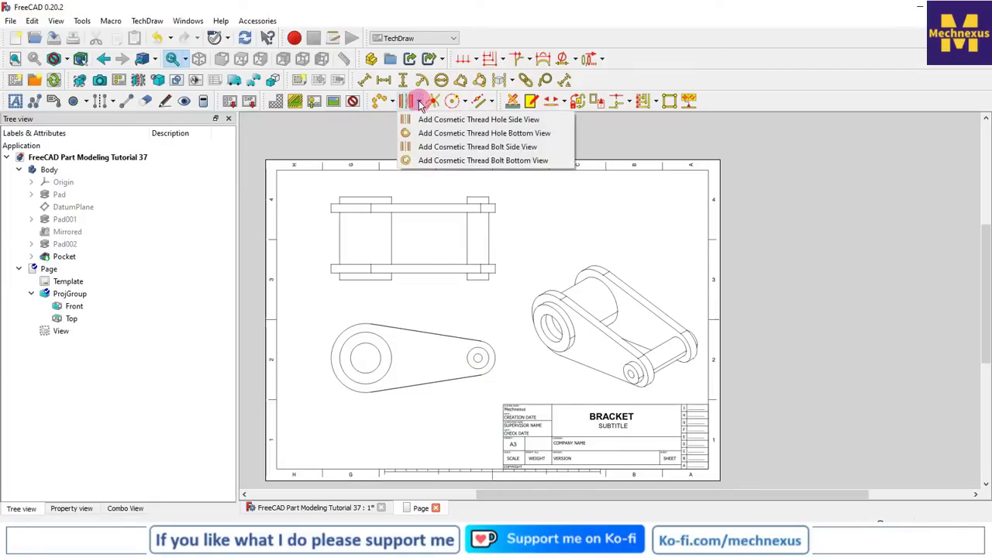
pyautogui.click(324, 145)
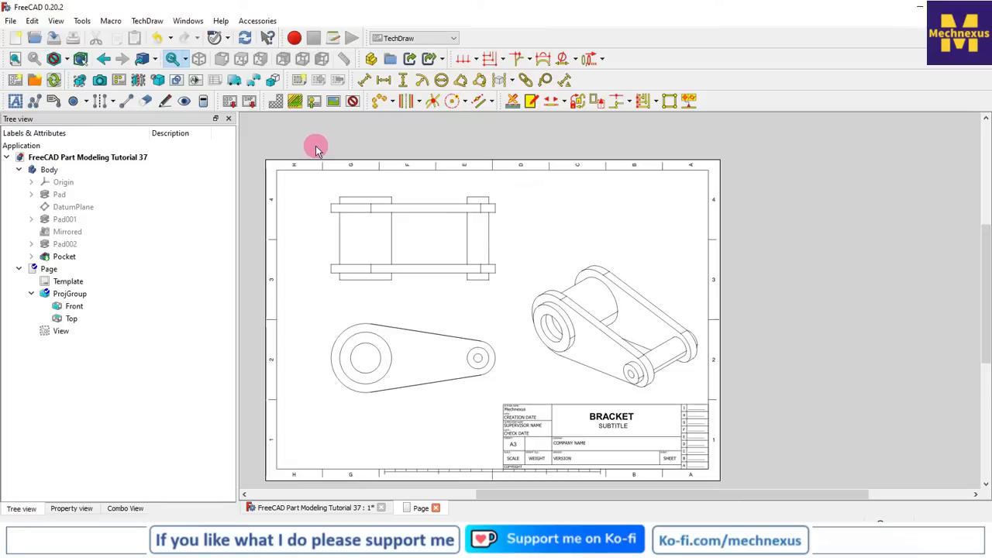
pyautogui.click(352, 103)
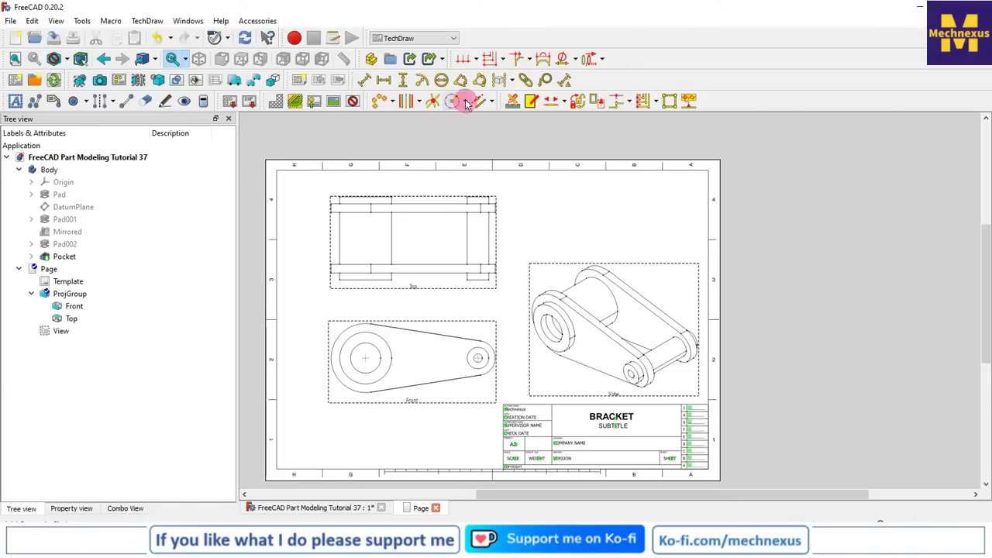
# Step: Add circle centerlines to the large hole in the Front view
pyautogui.click(395, 104)
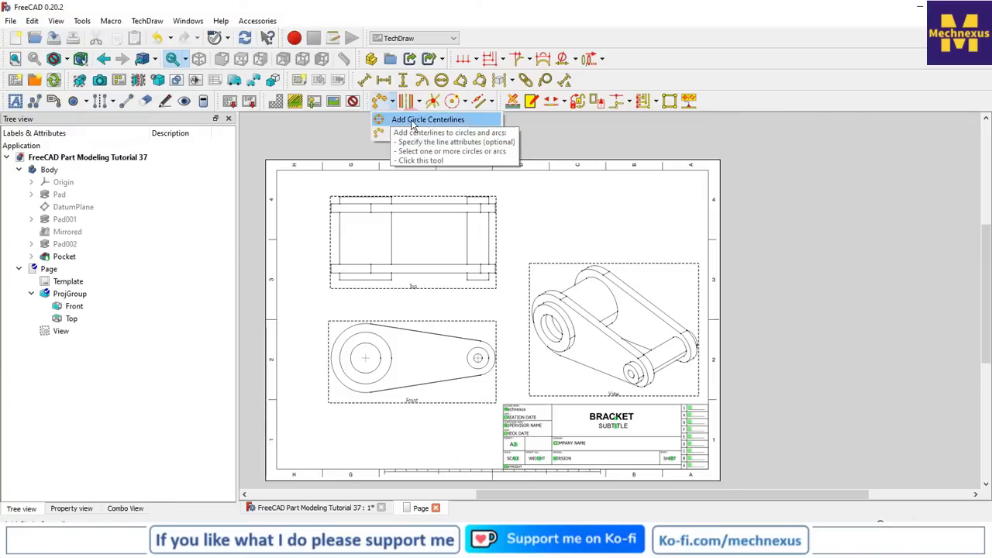
pyautogui.click(417, 121)
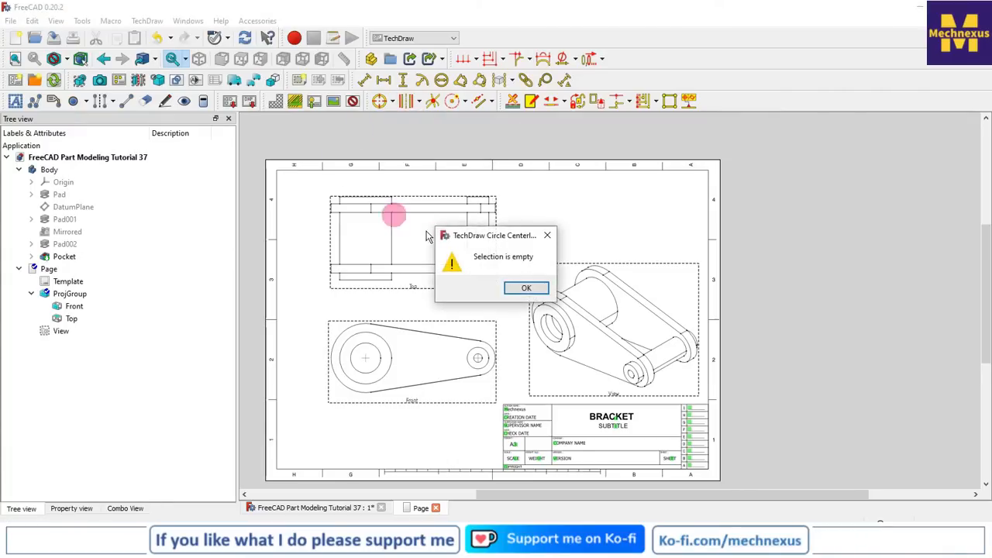
pyautogui.click(522, 285)
pyautogui.click(365, 341)
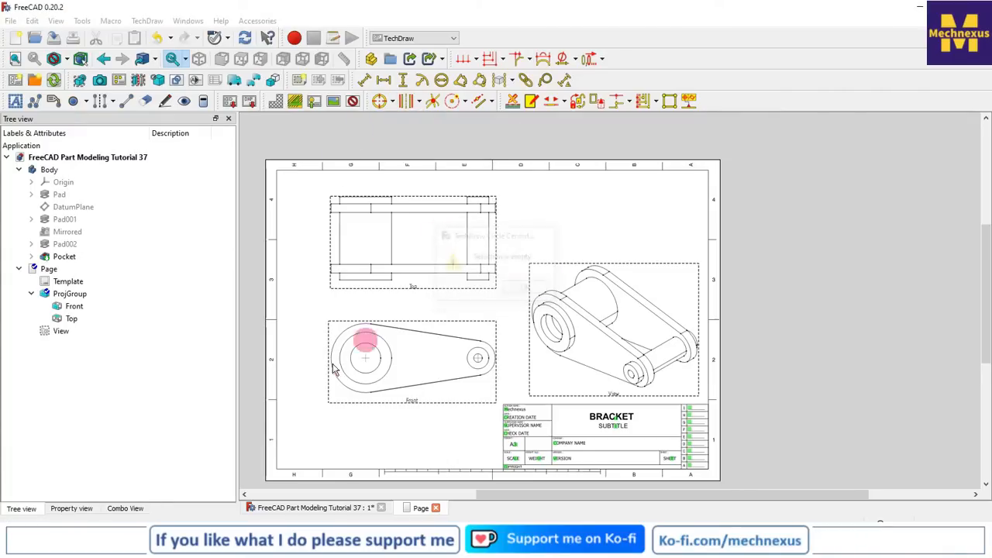
pyautogui.click(376, 346)
pyautogui.click(376, 347)
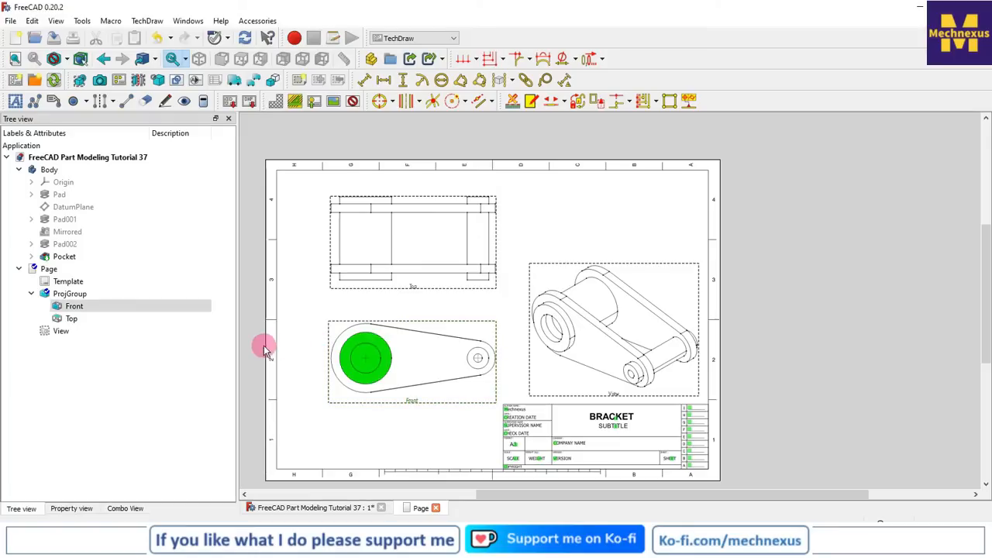
pyautogui.click(297, 414)
pyautogui.click(348, 388)
pyautogui.scroll(1, 357, 383)
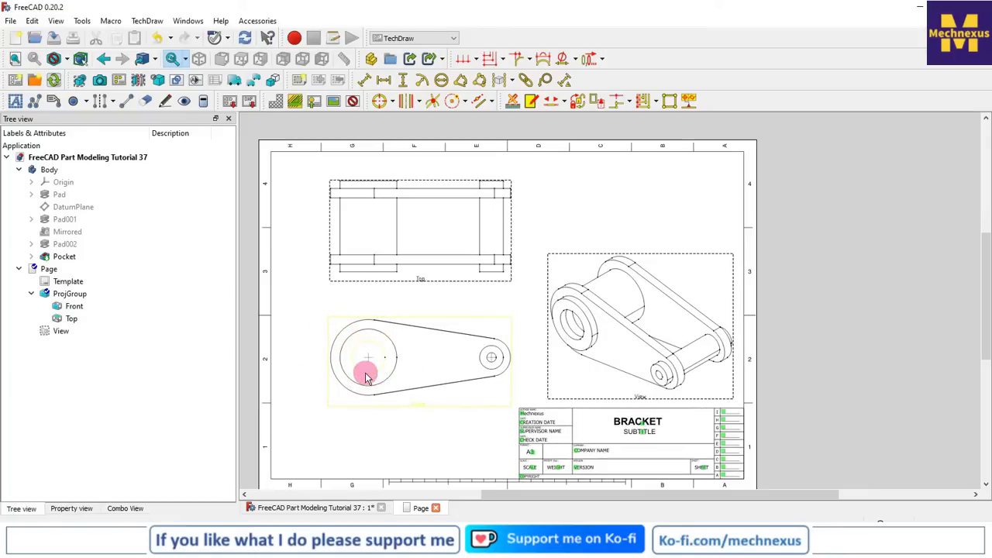
pyautogui.click(367, 376)
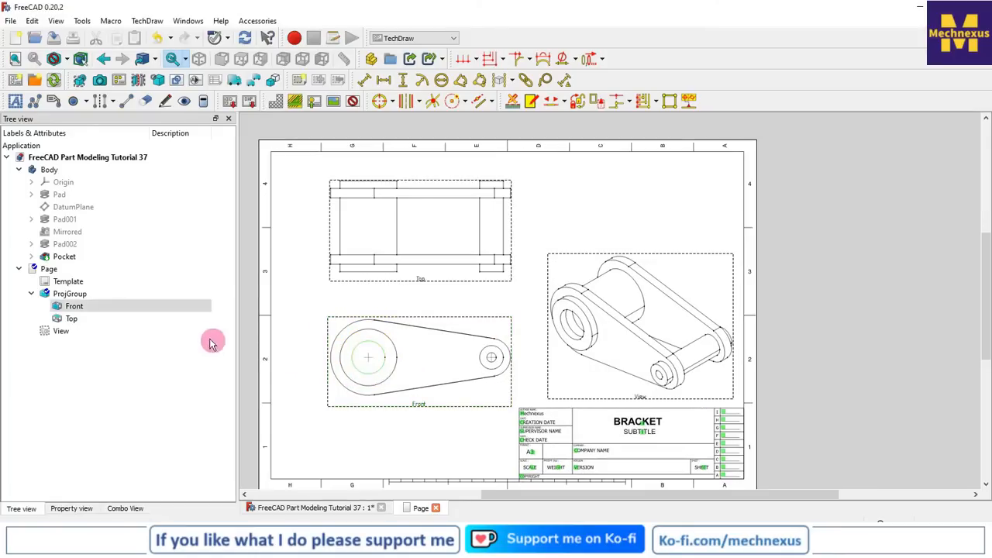
pyautogui.click(379, 102)
# Step: Add circle centerlines to the small hole at the narrow end of the Front view
pyautogui.scroll(2, 406, 377)
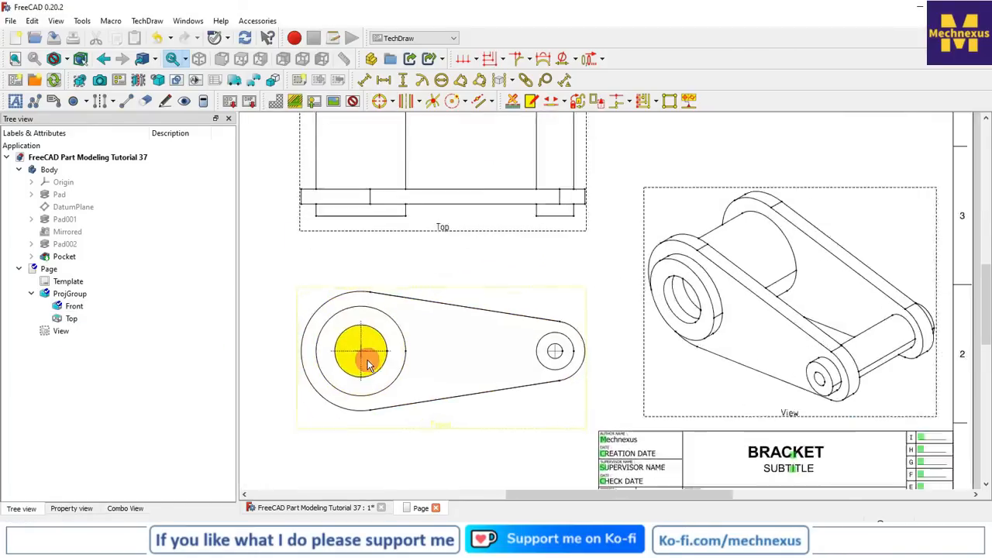
pyautogui.click(560, 355)
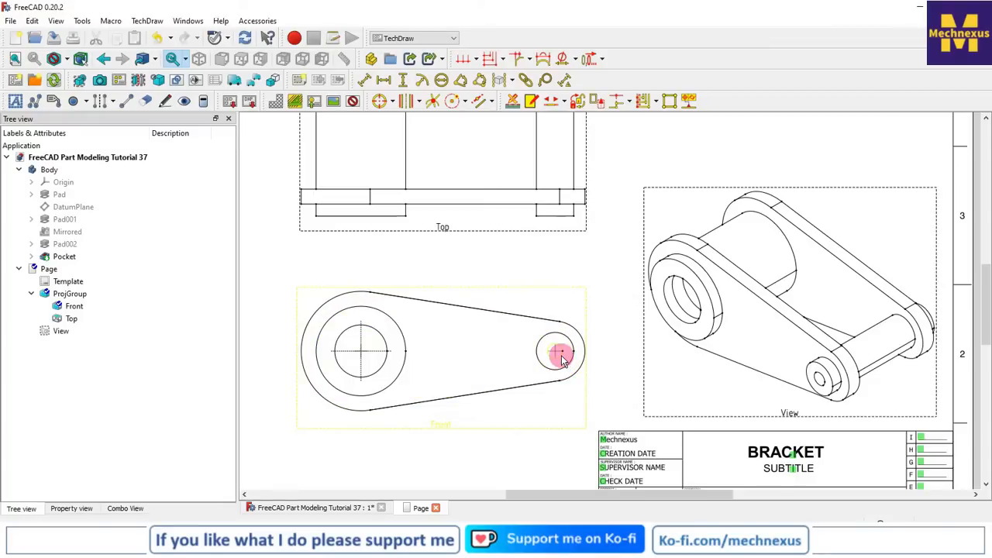
pyautogui.click(561, 355)
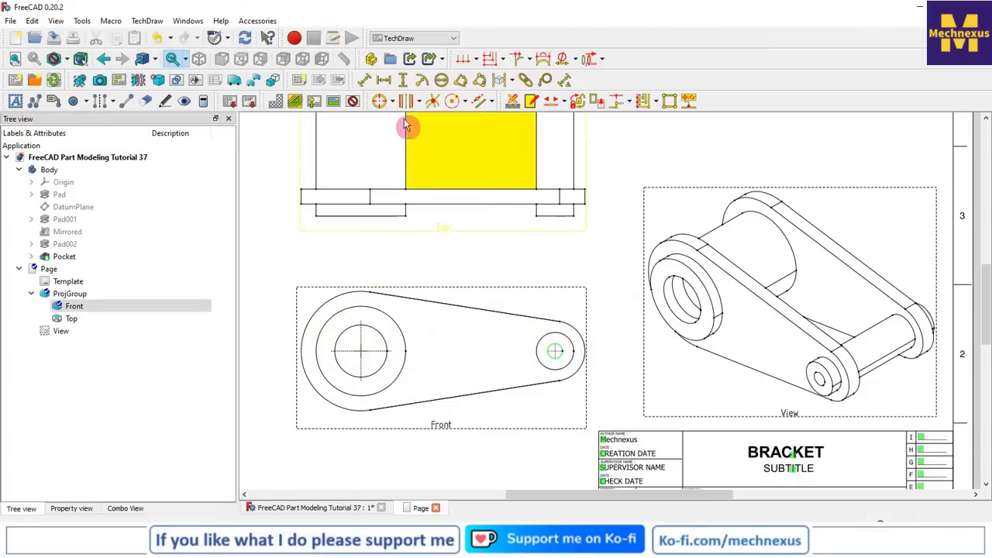
pyautogui.click(381, 102)
# Step: Add a vertical centerline between the two side edges of the wide cylinder in the Top view, extended by 20 mm
pyautogui.scroll(-3, 479, 396)
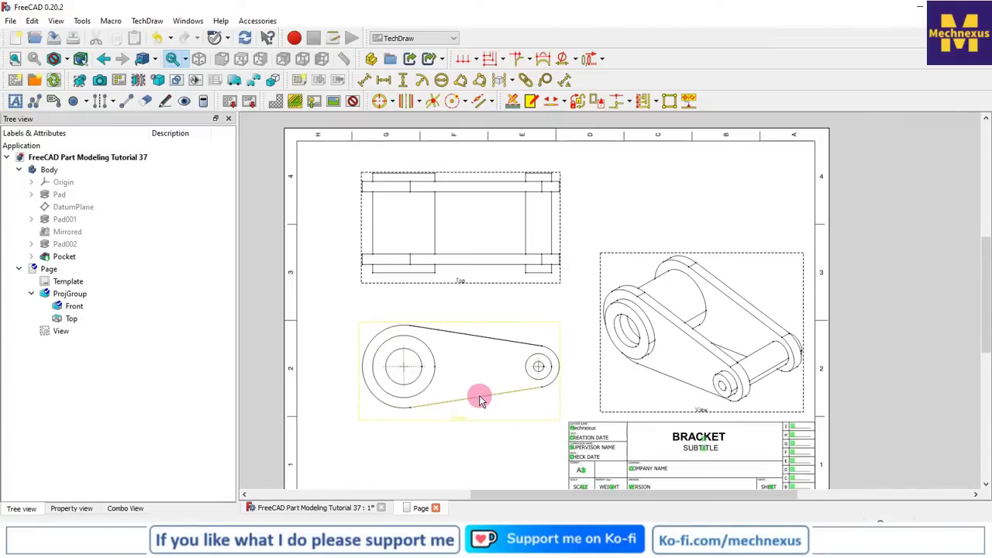
pyautogui.scroll(1, 550, 261)
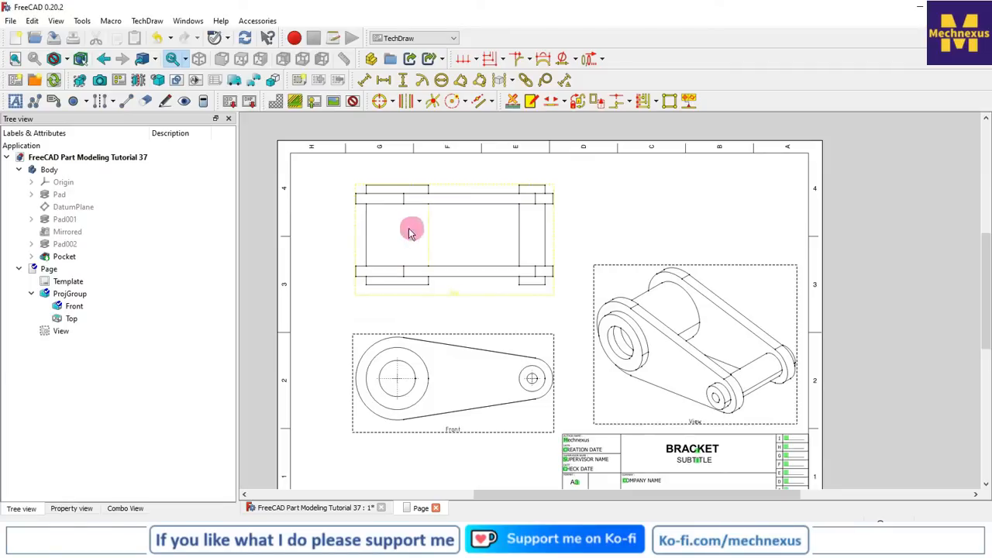
pyautogui.scroll(4, 407, 238)
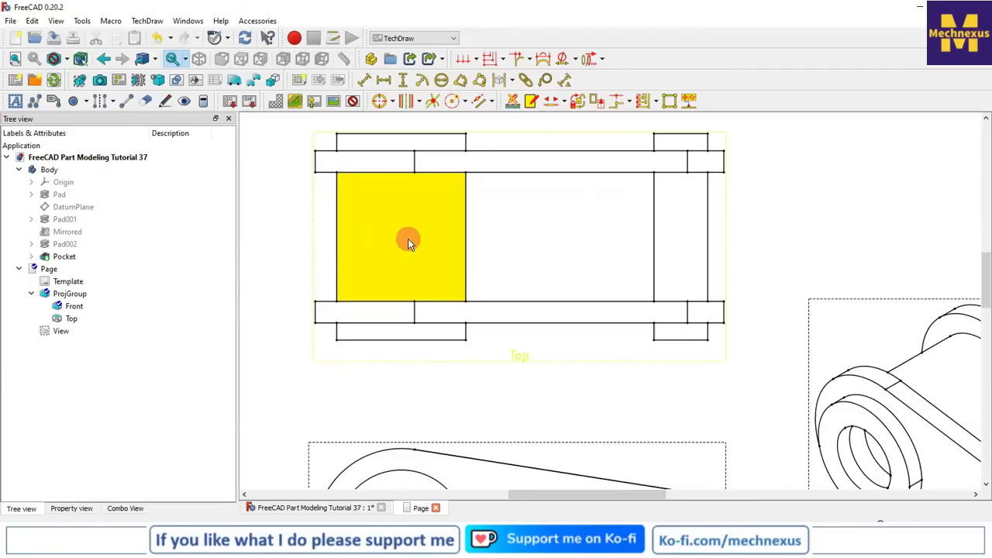
pyautogui.scroll(-2, 353, 349)
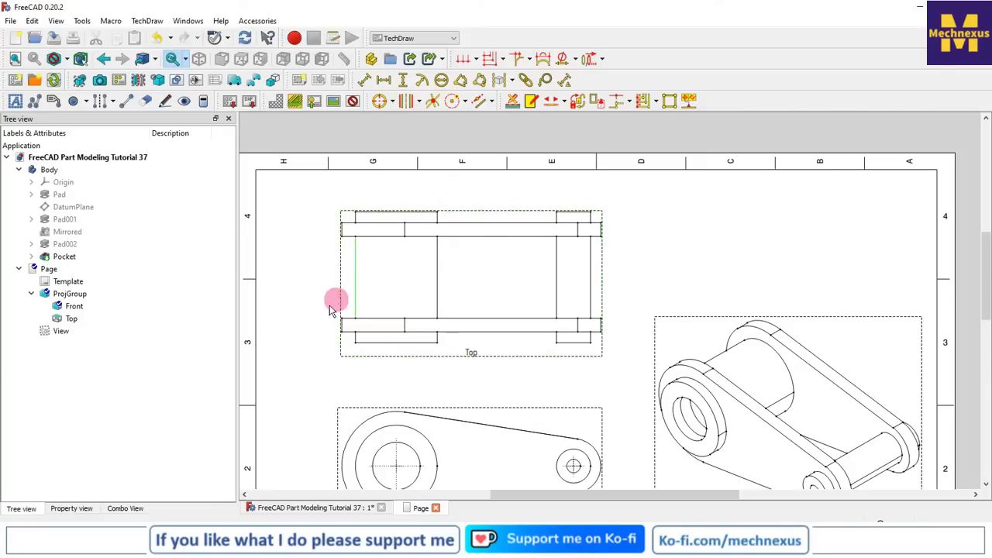
pyautogui.click(430, 294)
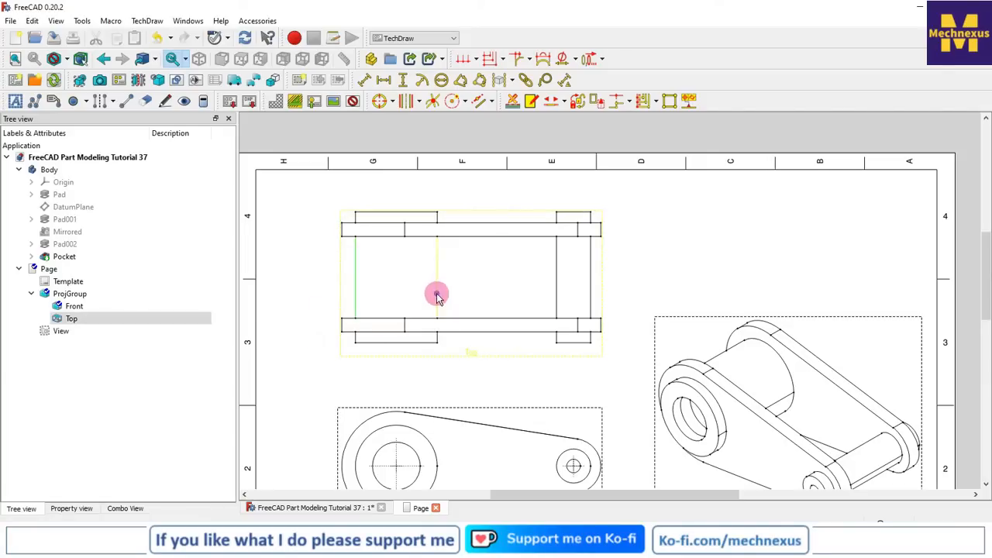
pyautogui.click(111, 102)
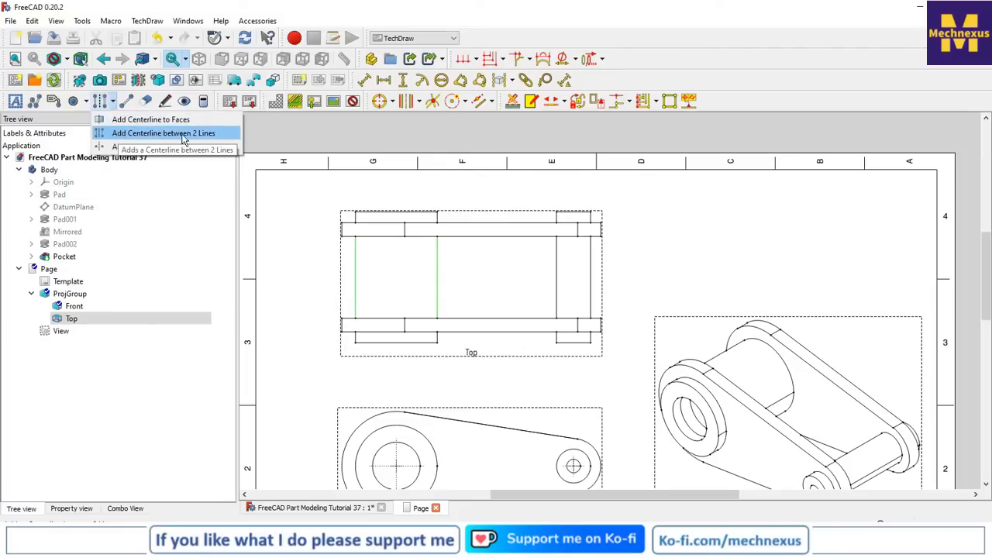
pyautogui.click(183, 135)
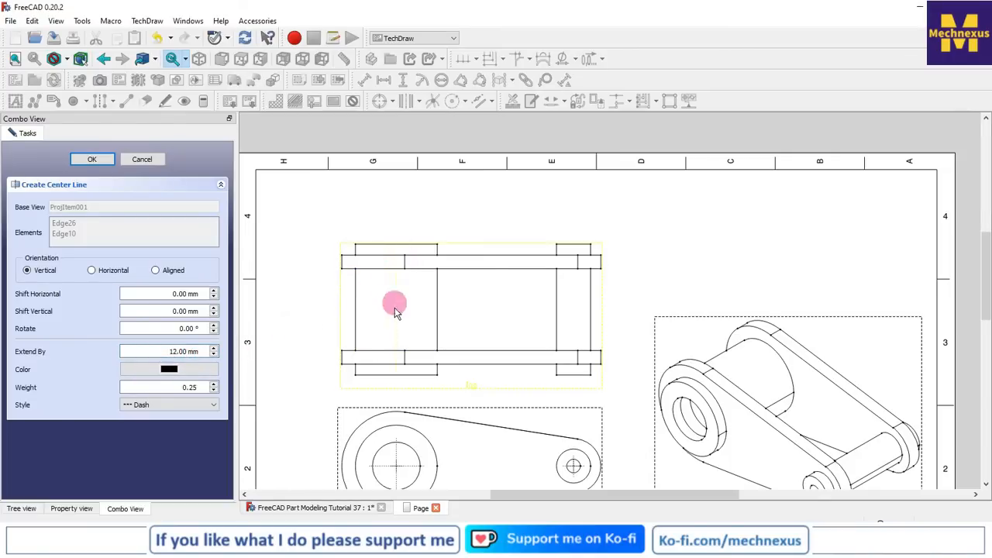
pyautogui.click(175, 355)
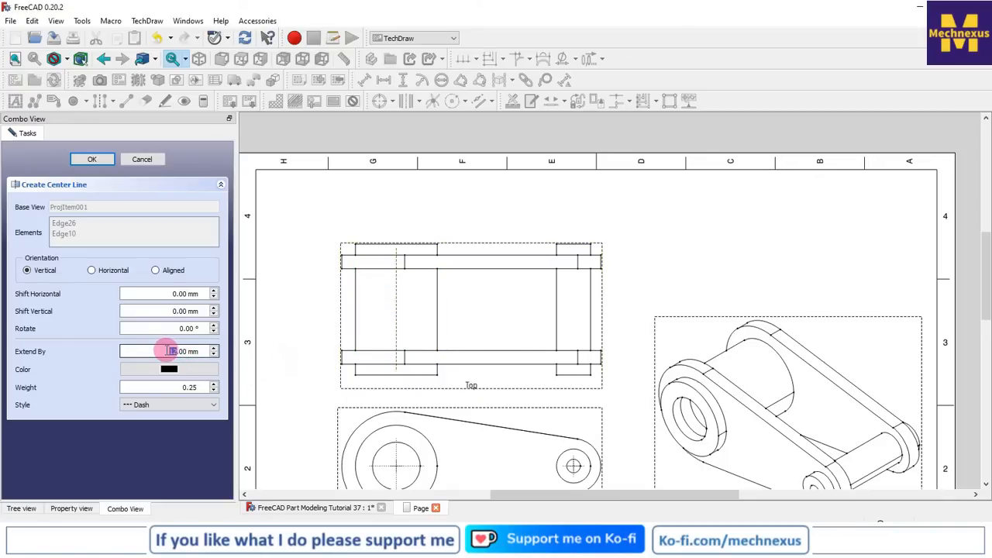
pyautogui.write('15')
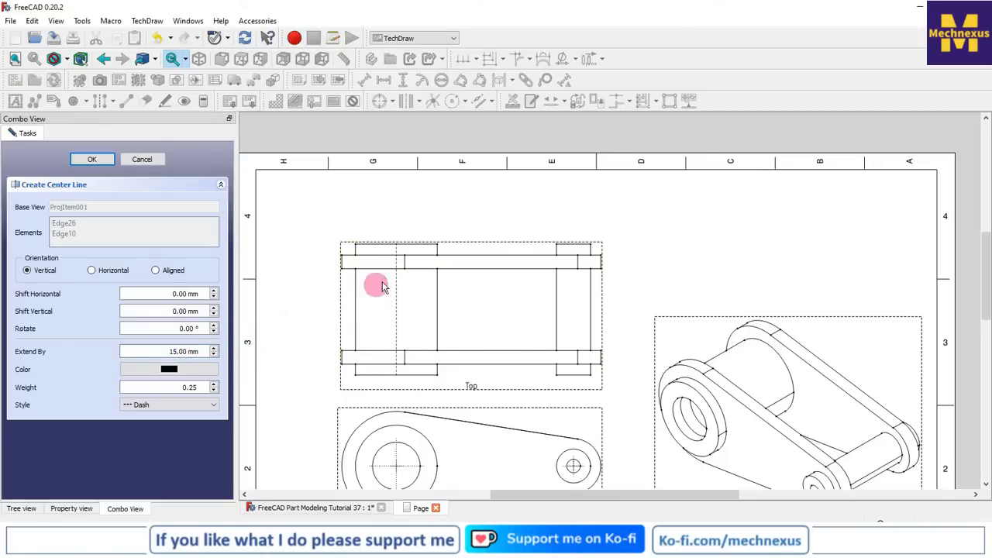
pyautogui.click(181, 351)
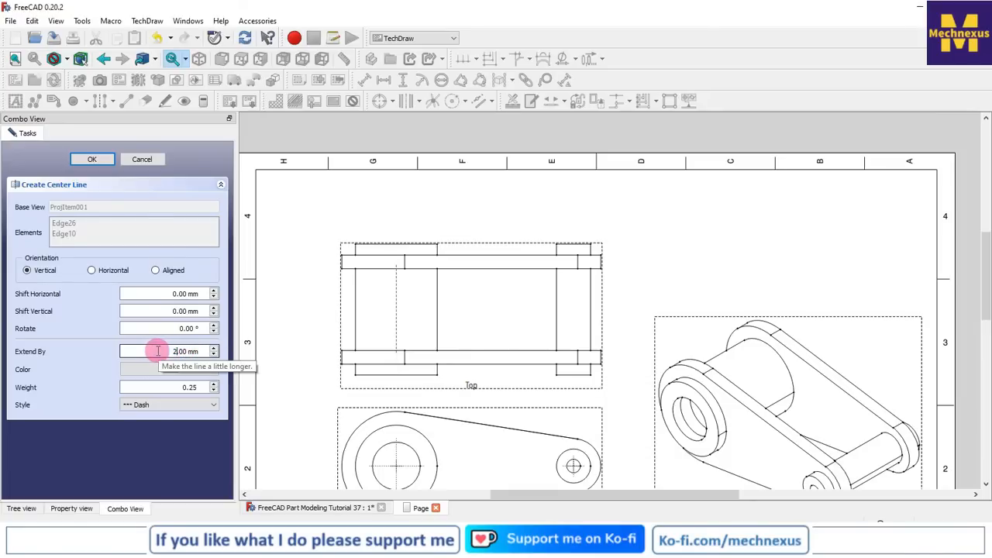
pyautogui.write('20')
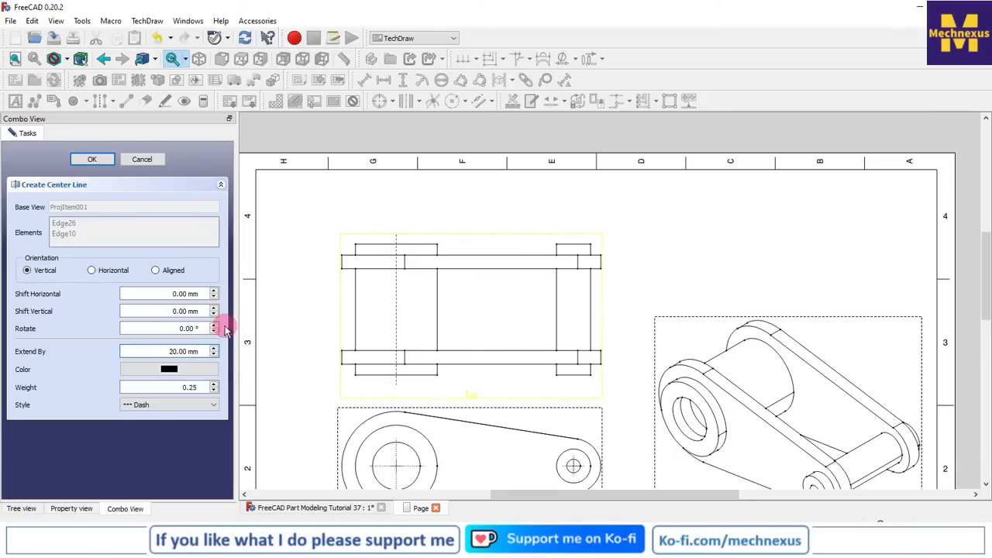
pyautogui.click(92, 159)
# Step: Move the Top view slightly upward and add a vertical centerline between the narrow cylinder's two side edges, extended by 20 mm
pyautogui.click(457, 240)
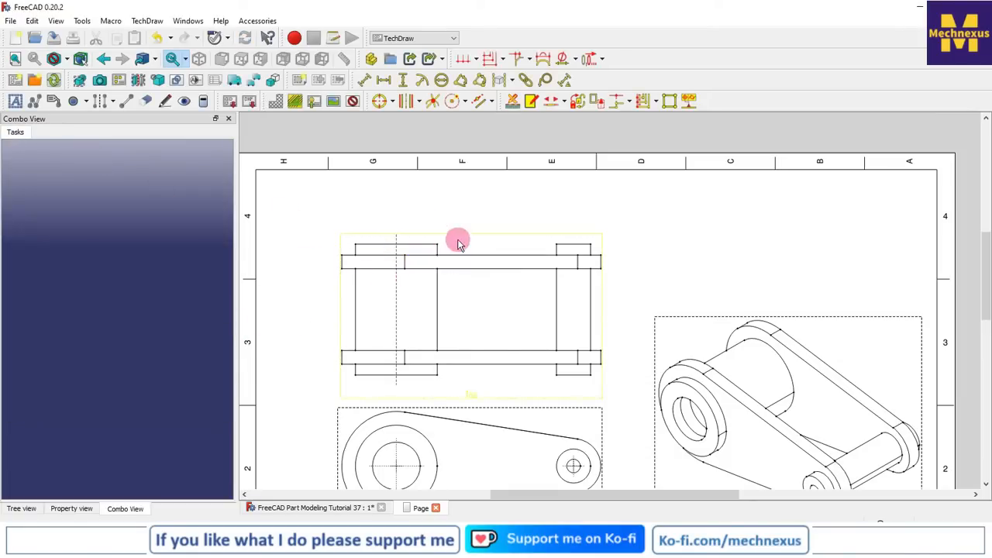
pyautogui.moveTo(460, 236); pyautogui.dragTo(460, 211)
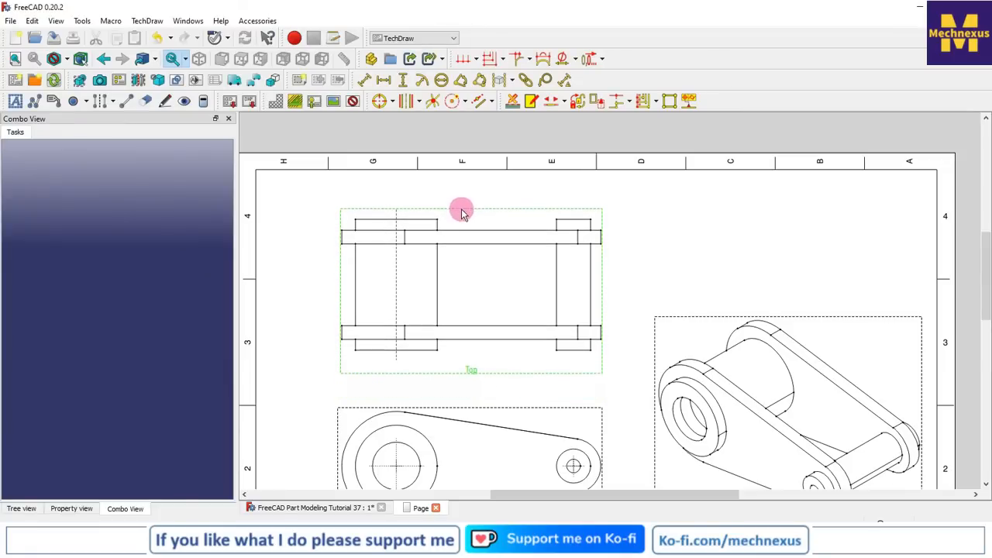
pyautogui.click(557, 269)
pyautogui.keyDown('ctrl'); pyautogui.click(591, 299); pyautogui.keyUp('ctrl')
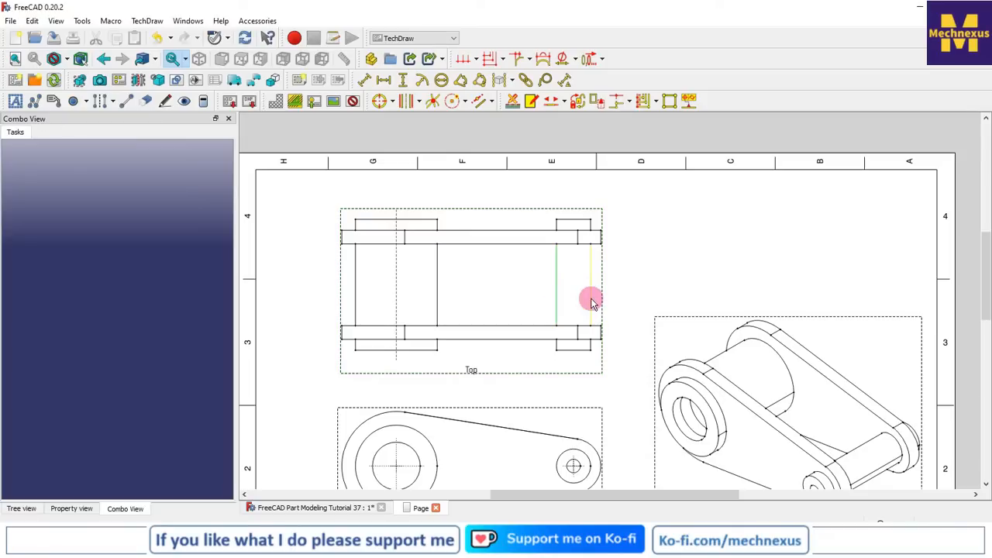
pyautogui.click(110, 103)
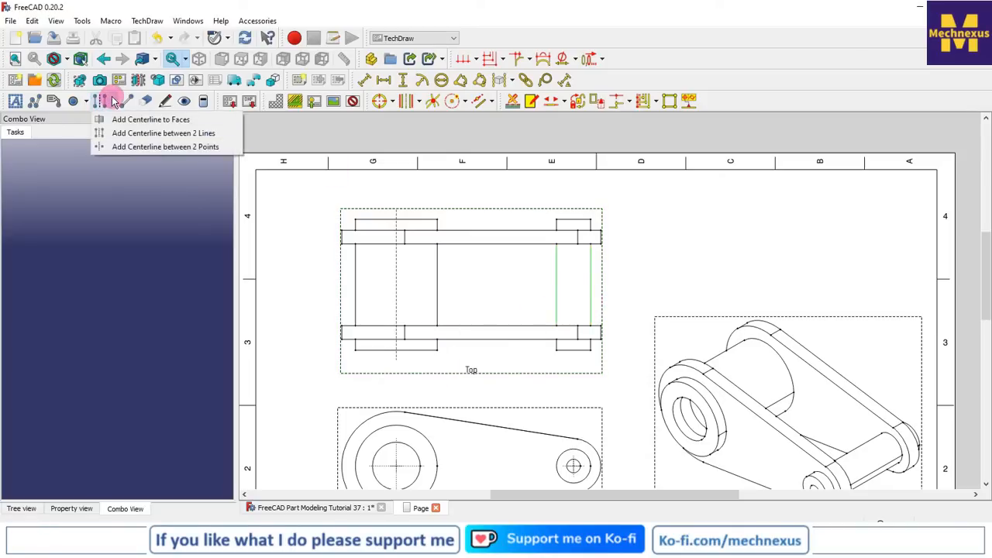
pyautogui.click(124, 135)
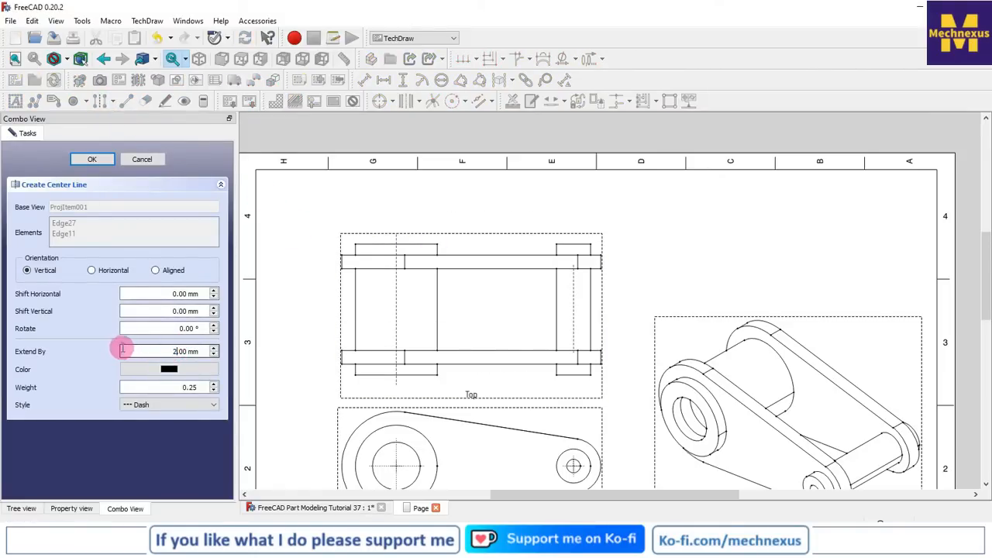
pyautogui.write('0')
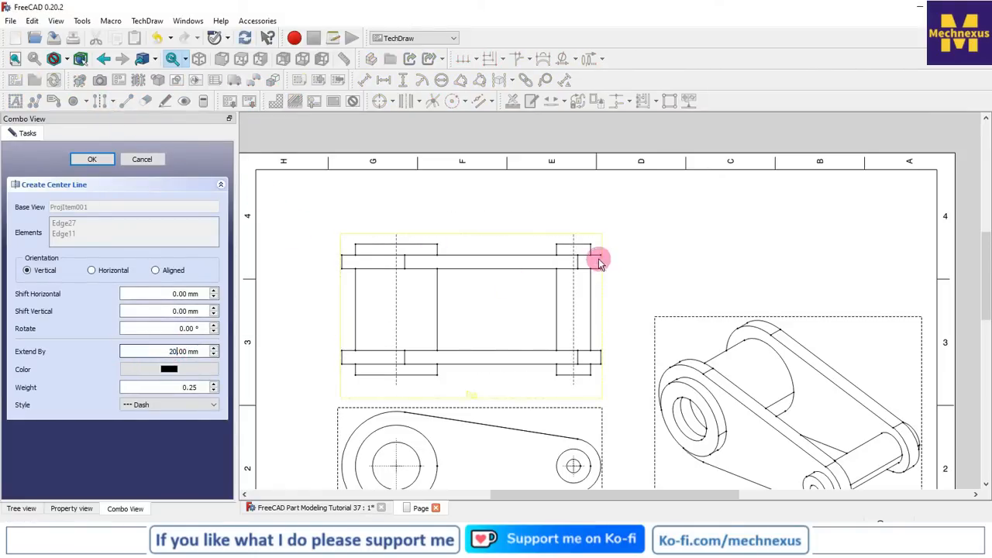
pyautogui.click(91, 160)
pyautogui.click(352, 100)
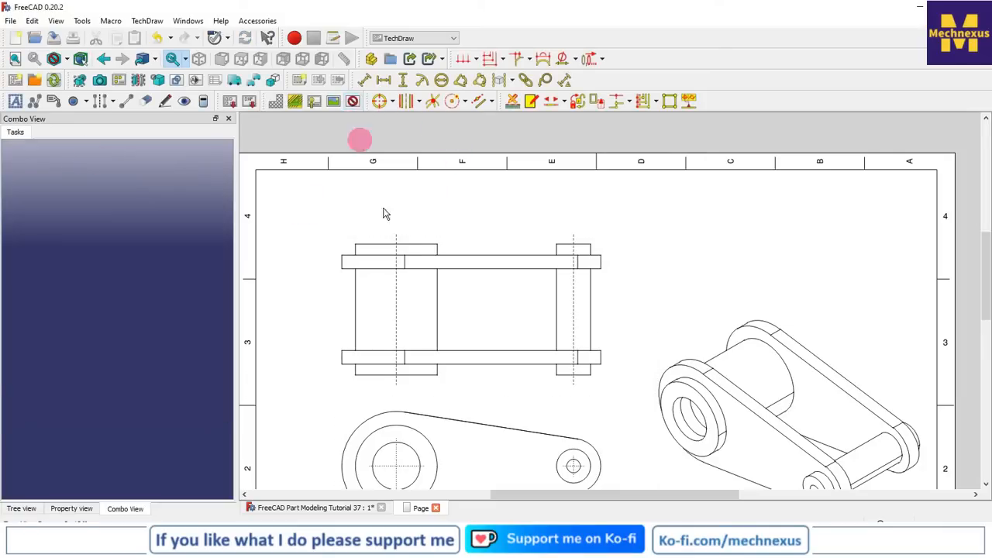
pyautogui.scroll(-4, 400, 182)
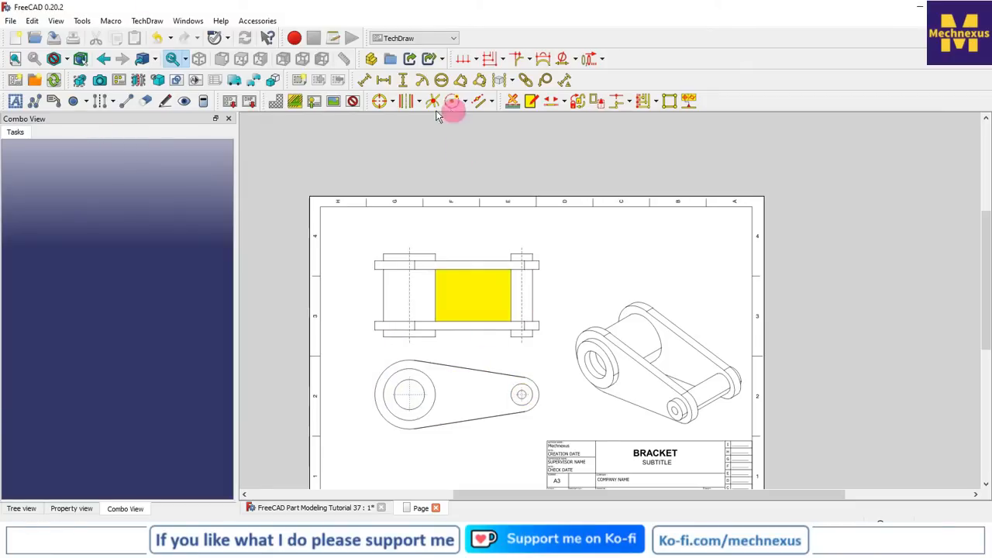
pyautogui.click(352, 102)
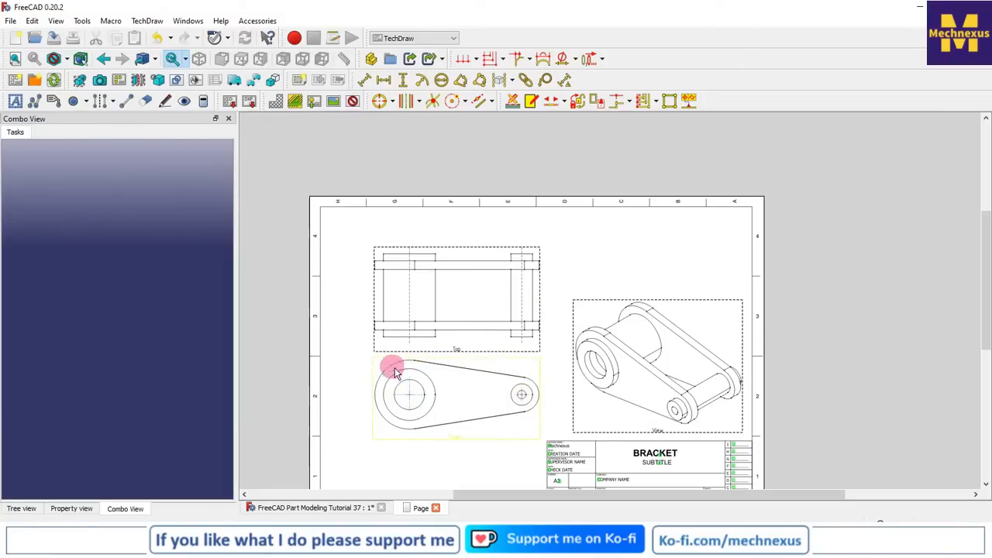
# Step: Add a radius dimension to the large outer arc in the Front view and place its label outside the arc, to the upper left
pyautogui.scroll(4, 422, 407)
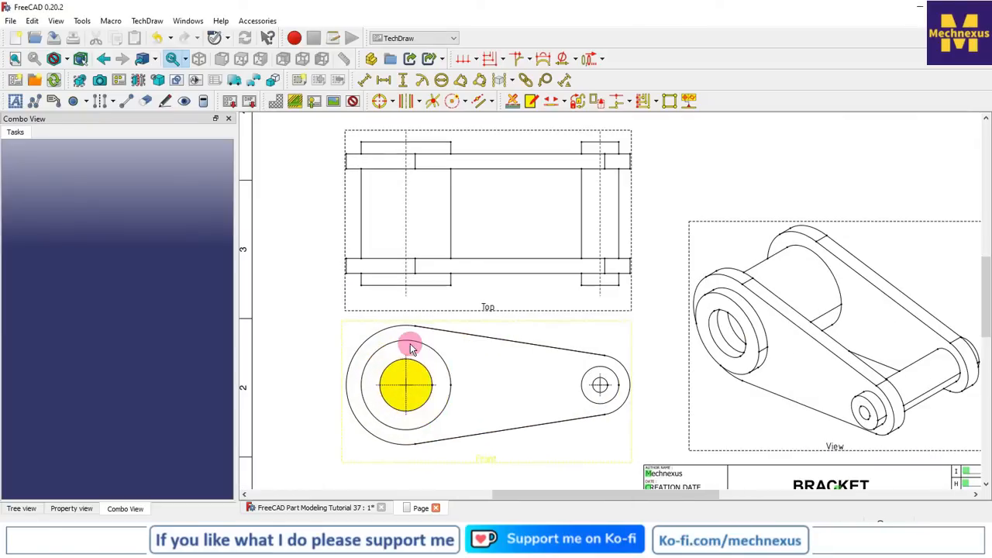
pyautogui.click(387, 330)
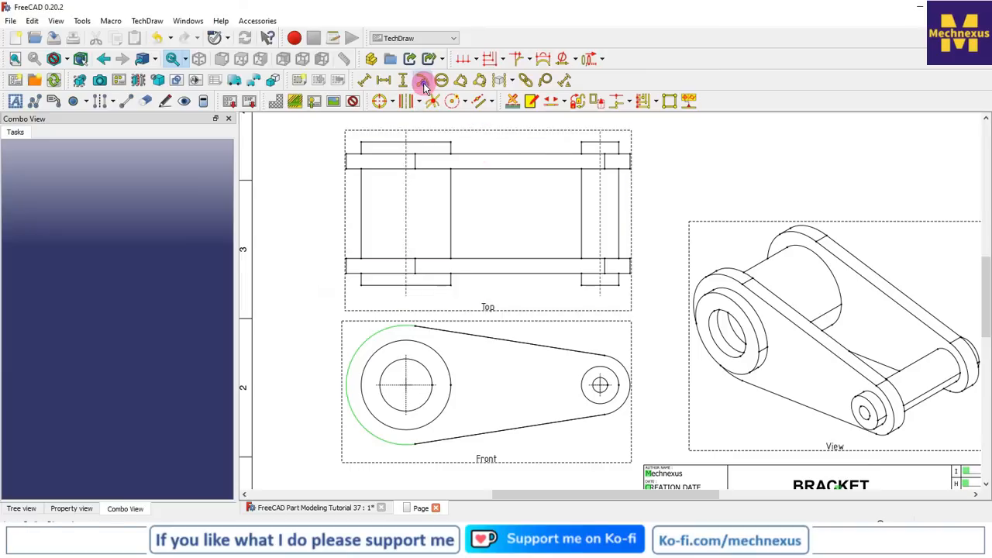
pyautogui.moveTo(489, 391); pyautogui.dragTo(340, 366)
pyautogui.click(305, 405)
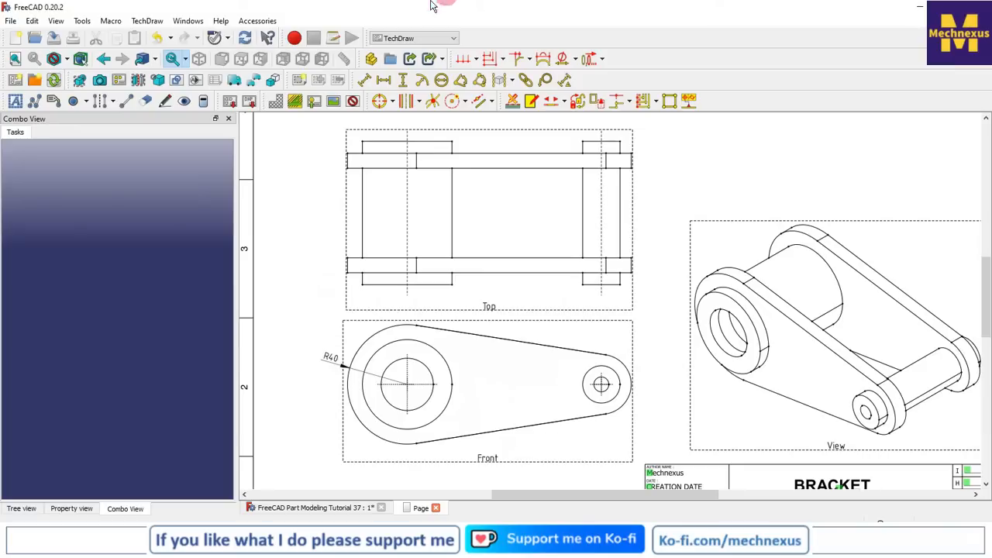
# Step: Add a diameter dimension to the circle around the large hole in the Front view and place its label outside the bracket, to the lower left
pyautogui.click(445, 356)
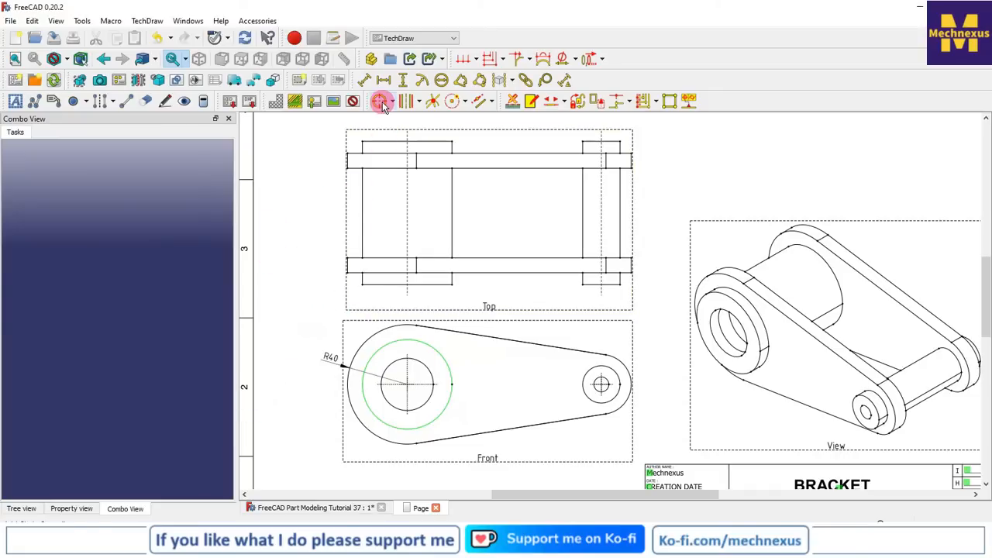
pyautogui.click(442, 80)
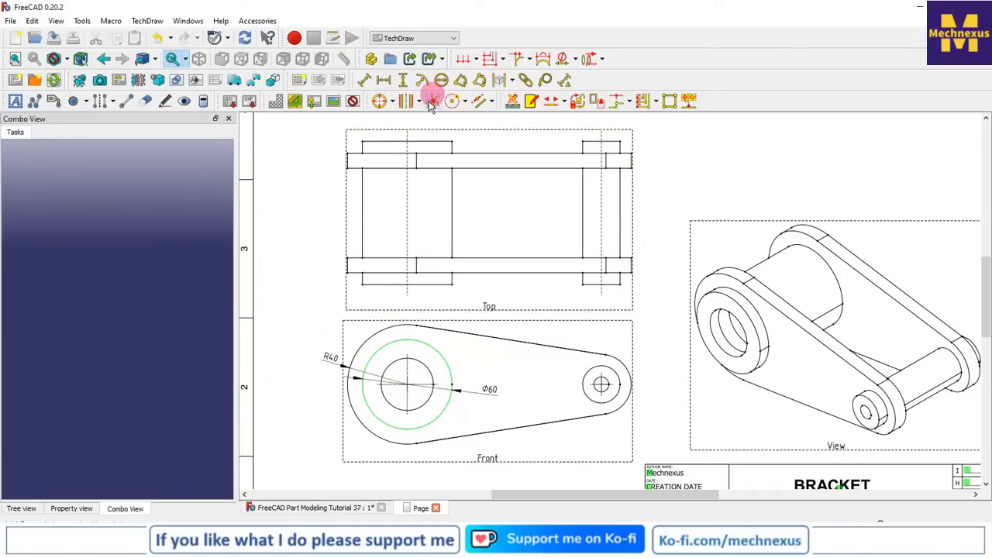
pyautogui.click(489, 390)
pyautogui.moveTo(405, 431); pyautogui.dragTo(349, 438)
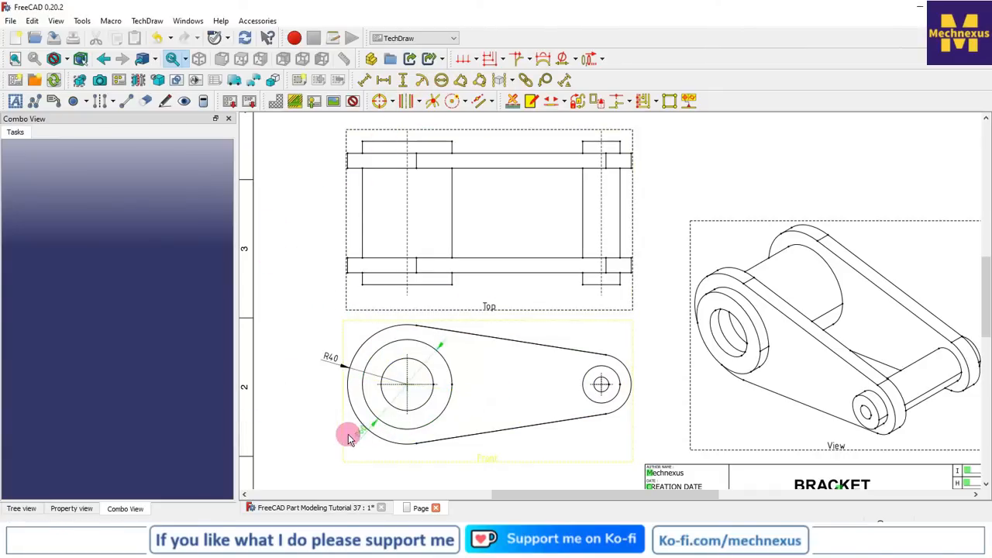
# Step: Add a diameter dimension to the large hole in the Front view and place its label below the bracket's outline
pyautogui.scroll(-2, 373, 309)
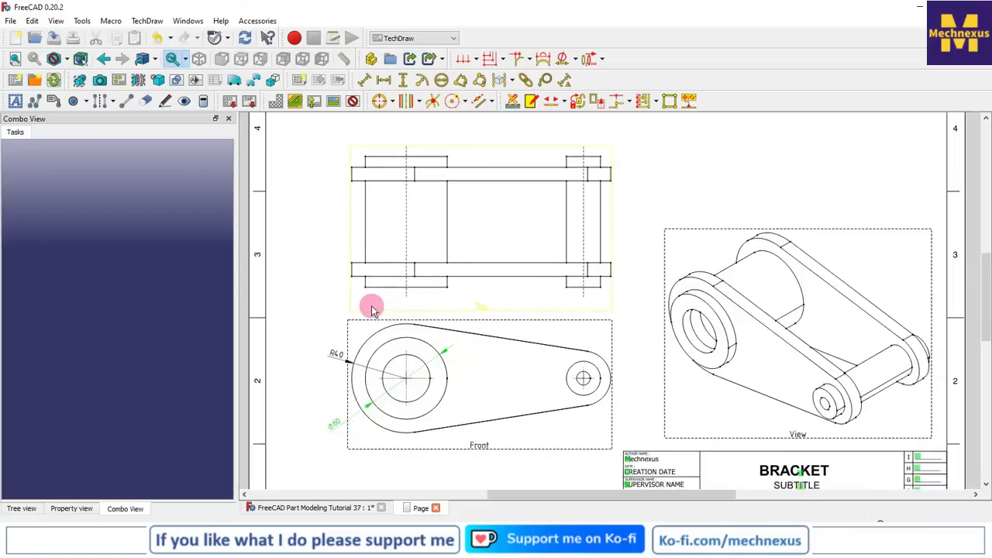
pyautogui.scroll(1, 598, 374)
pyautogui.scroll(1, 421, 388)
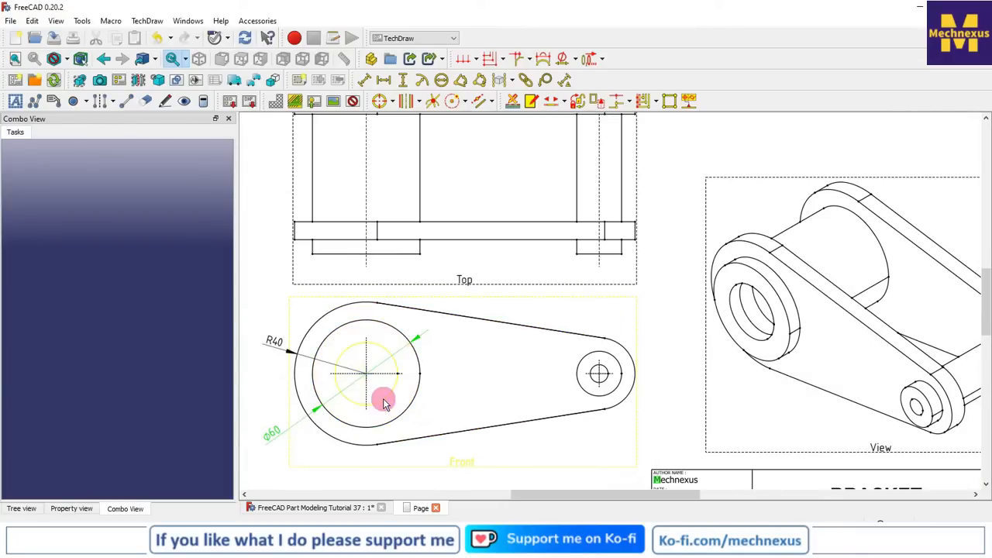
pyautogui.click(385, 398)
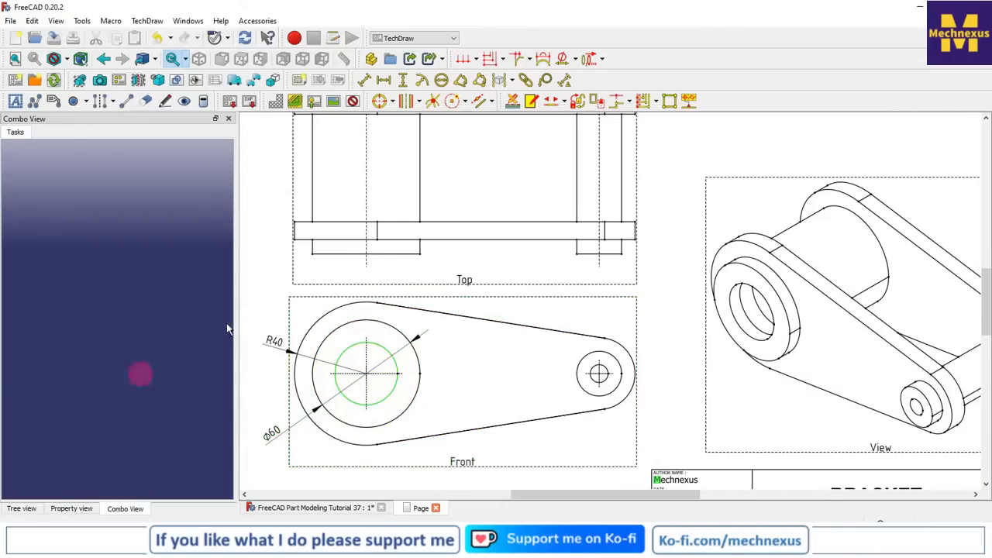
pyautogui.click(440, 81)
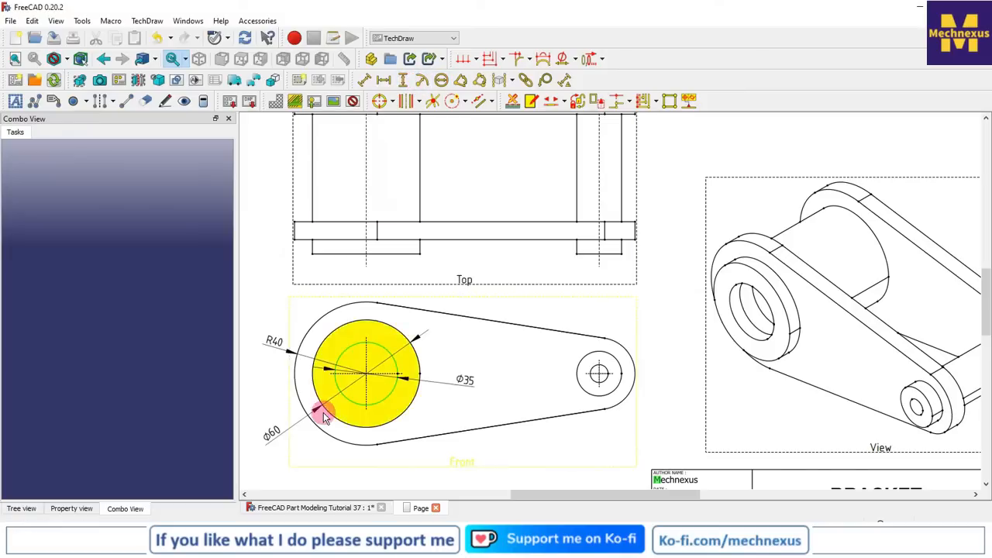
pyautogui.scroll(-1, 344, 415)
pyautogui.click(445, 397)
pyautogui.moveTo(448, 389); pyautogui.dragTo(439, 411)
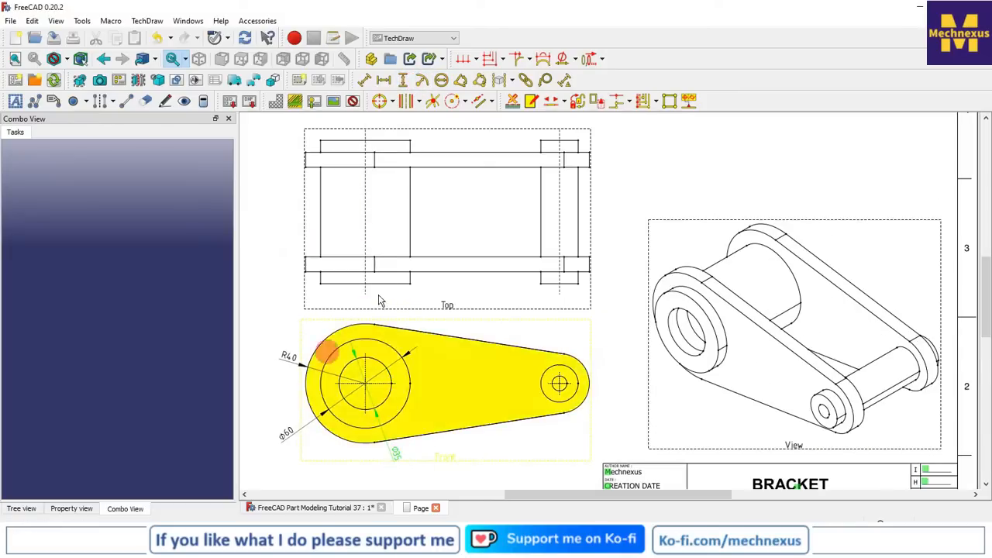
# Step: Add a diameter dimension to the small hole at the narrow end of the Front view
pyautogui.scroll(-2, 370, 252)
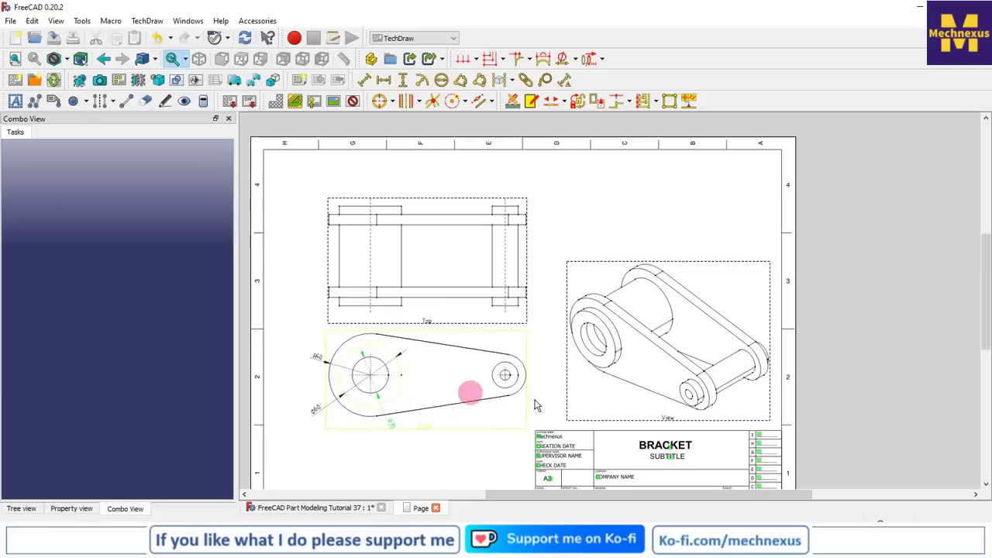
pyautogui.scroll(4, 508, 372)
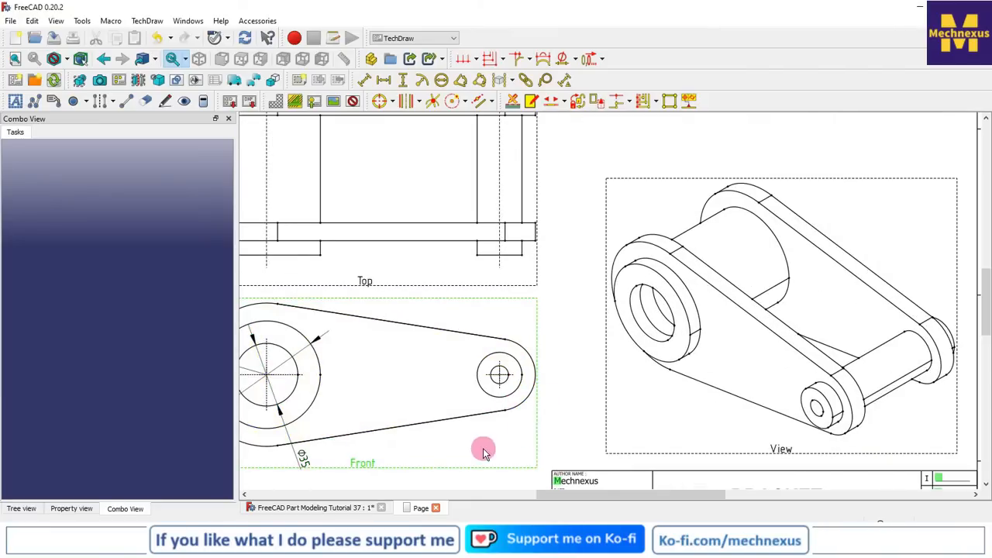
pyautogui.click(441, 80)
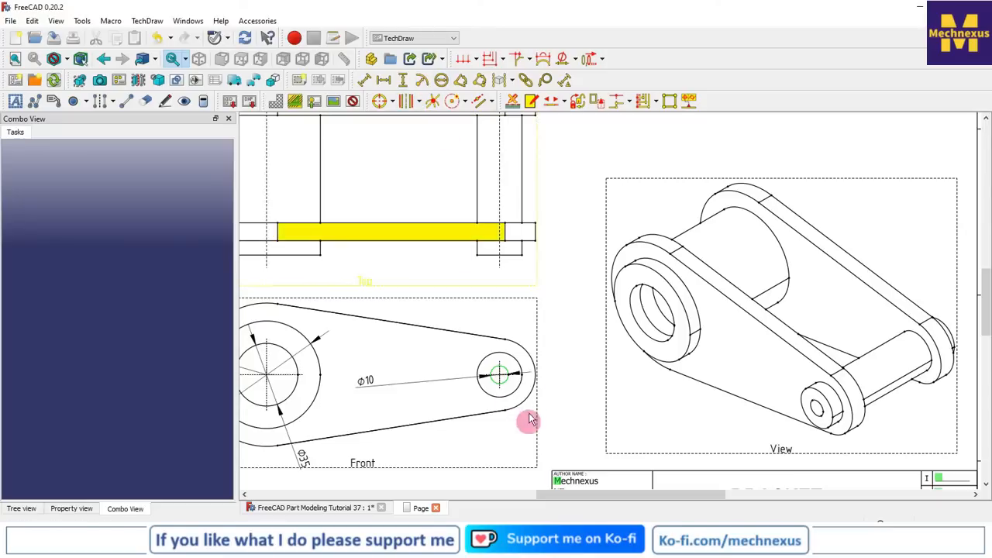